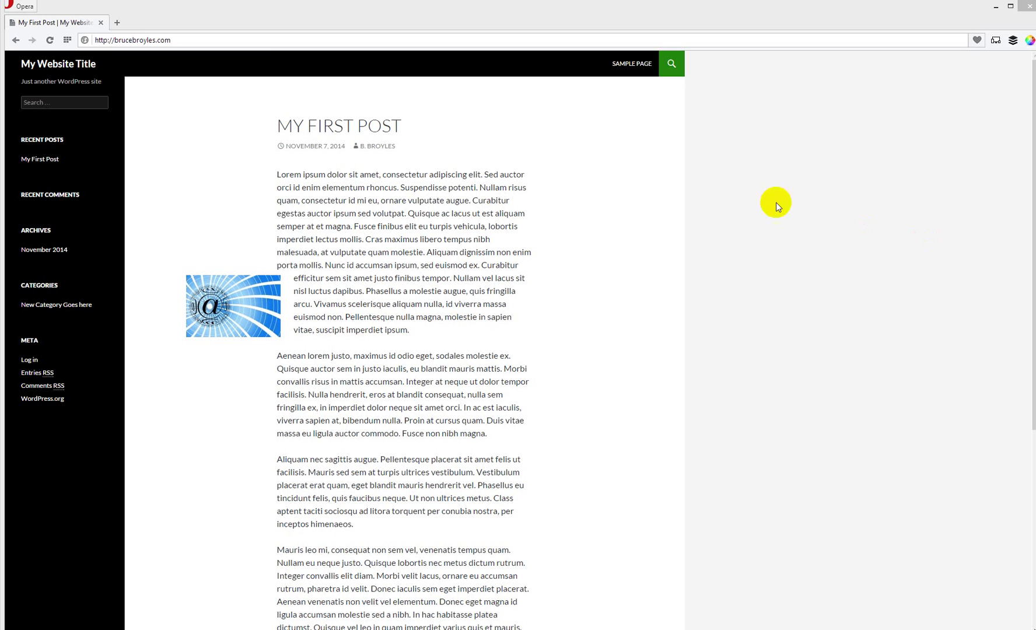
Step: Load the site's admin area by appending /wp-admin to the address
click(255, 39)
click(255, 39)
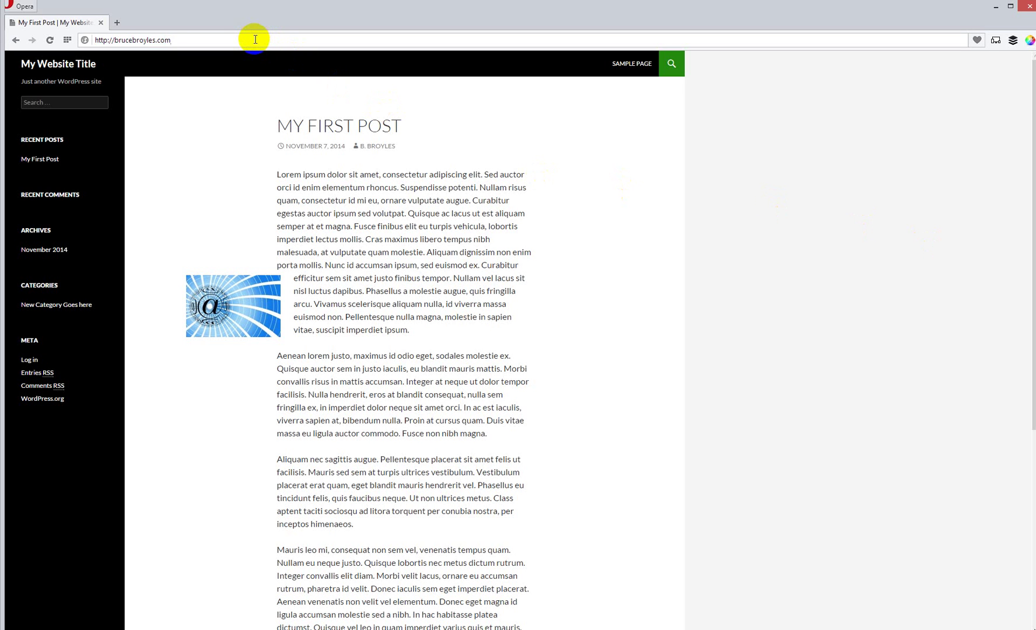
text(/wp)
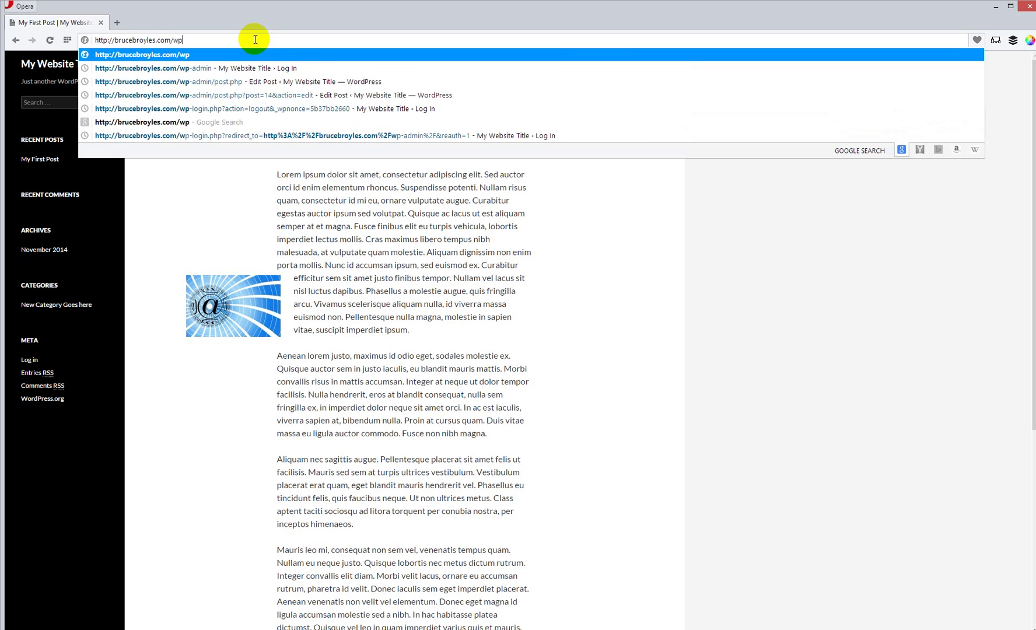
text([)
key(BackSpace)
text(-=)
key(BackSpace)
text(admin)
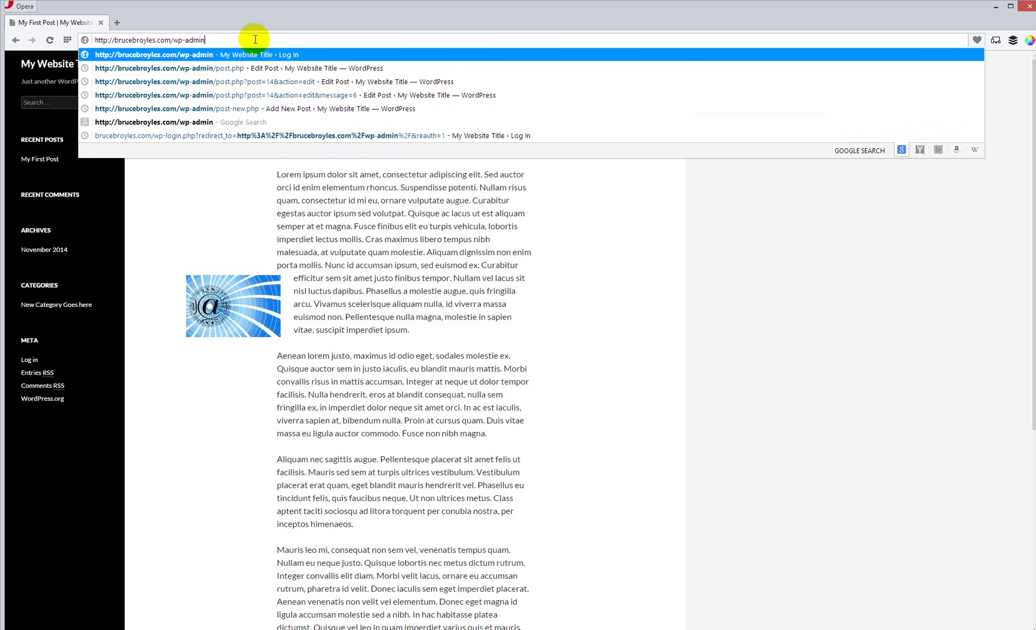
key(Return)
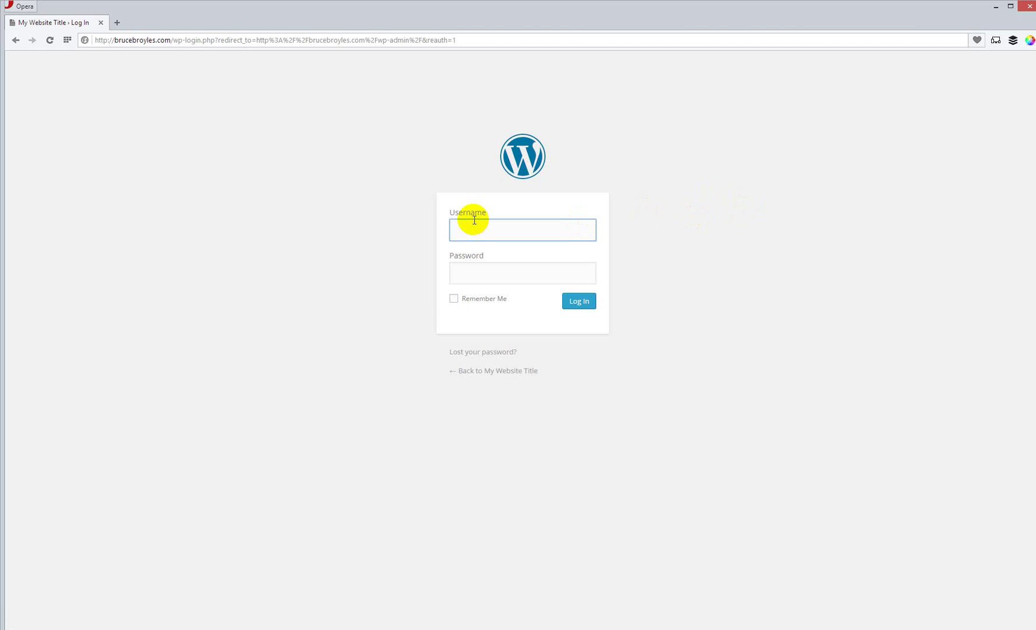
Step: Log in with the admin username and account password
click(472, 223)
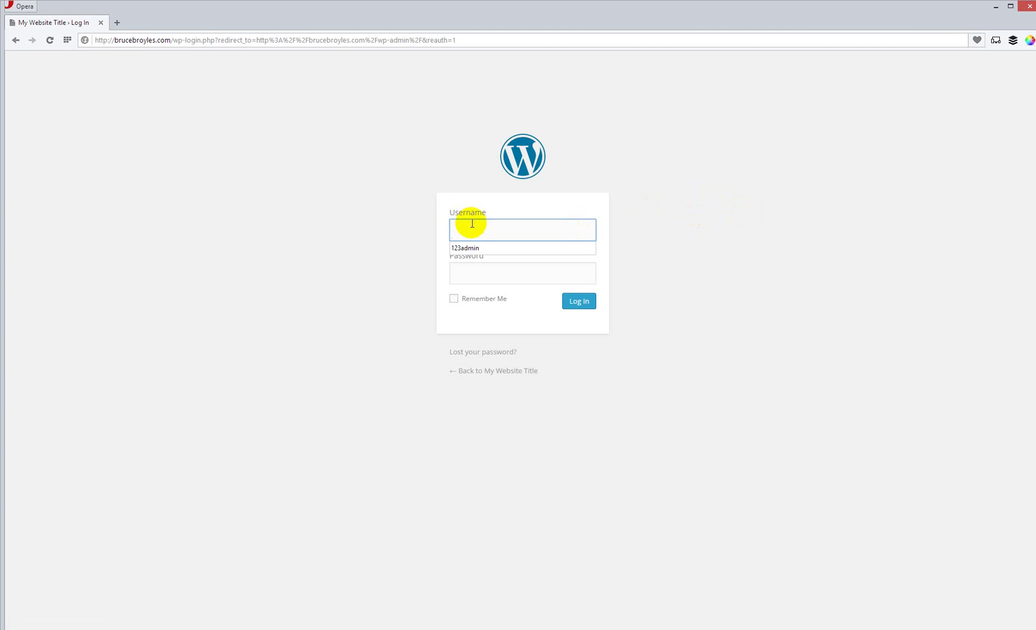
text(123admin)
key(Tab)
text(•••••••)
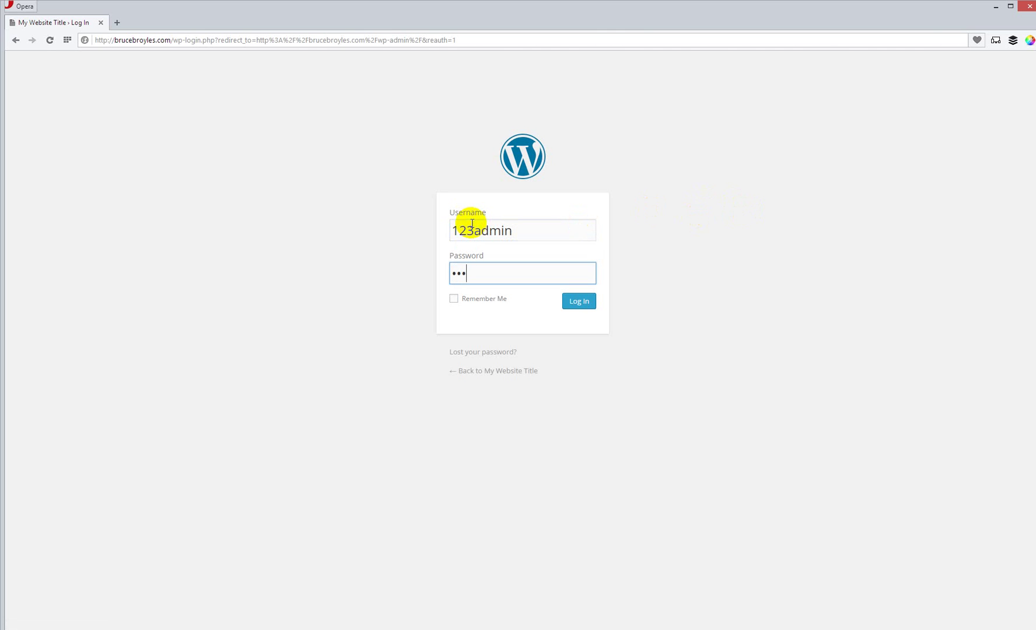
text(••••)
key(Return)
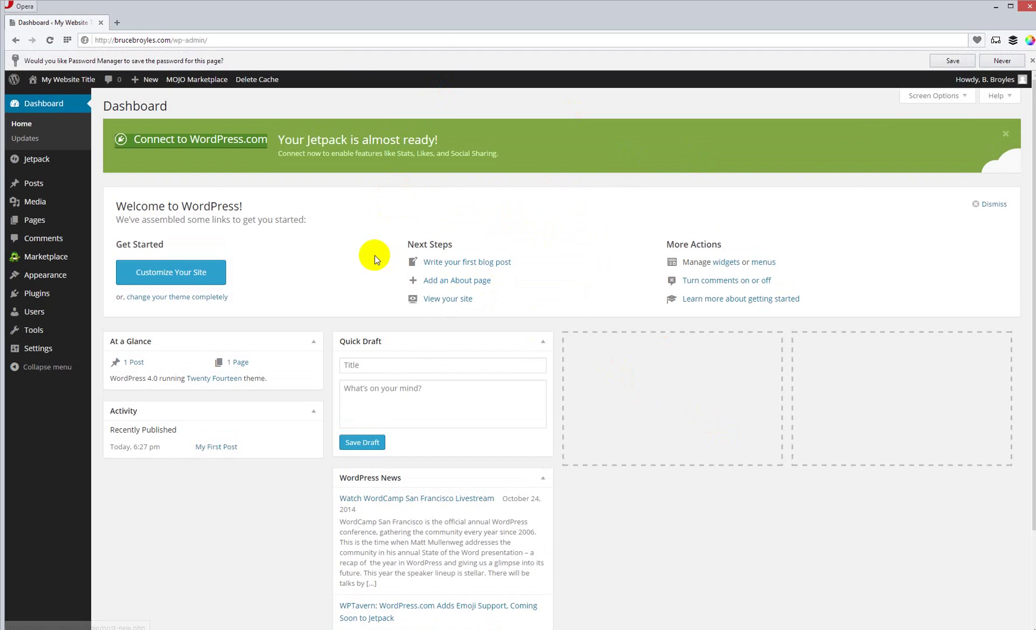
Step: Add a new post titled 'My Post'
click(34, 183)
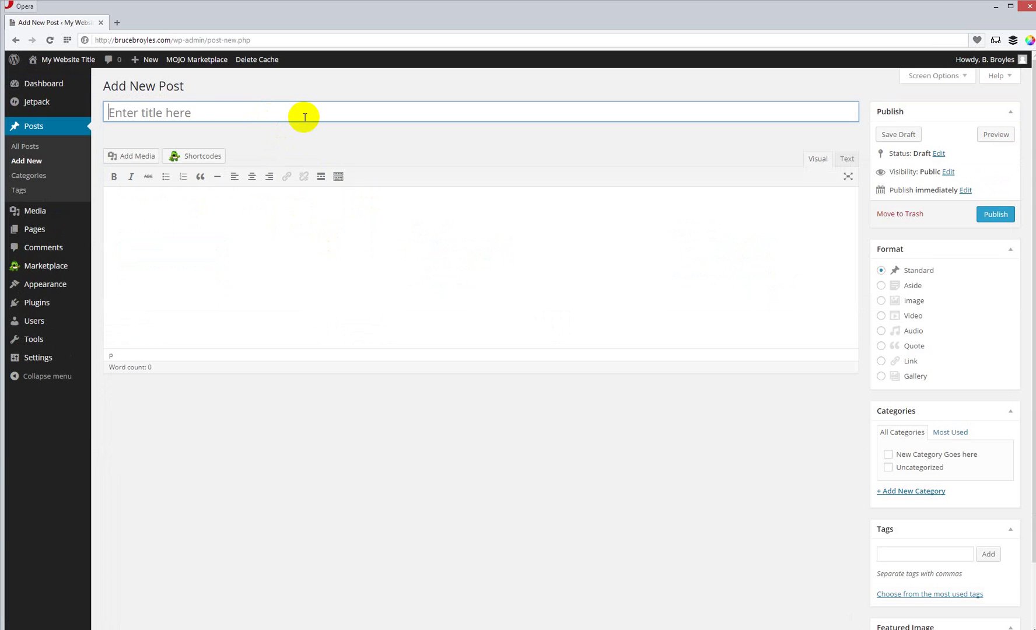
text(My Post)
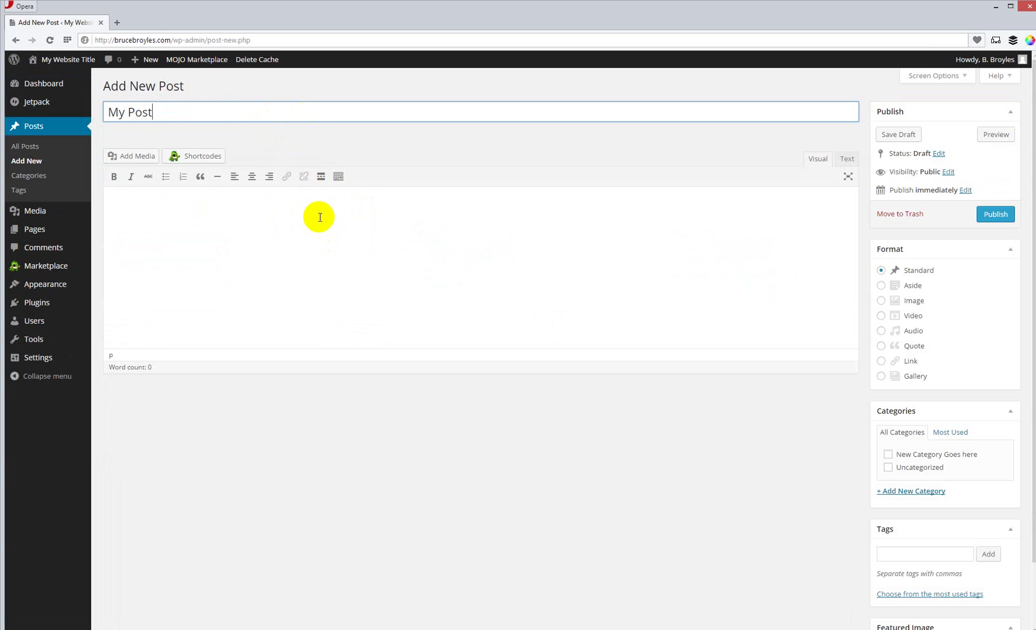
click(322, 214)
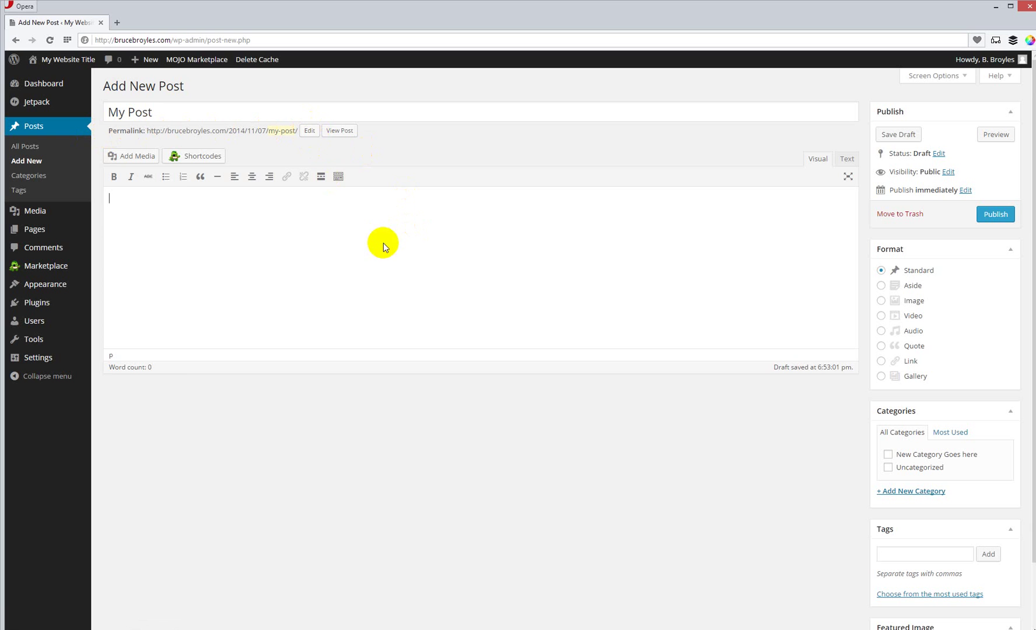
Step: Confirm the post's permalink slug as my-post
click(309, 130)
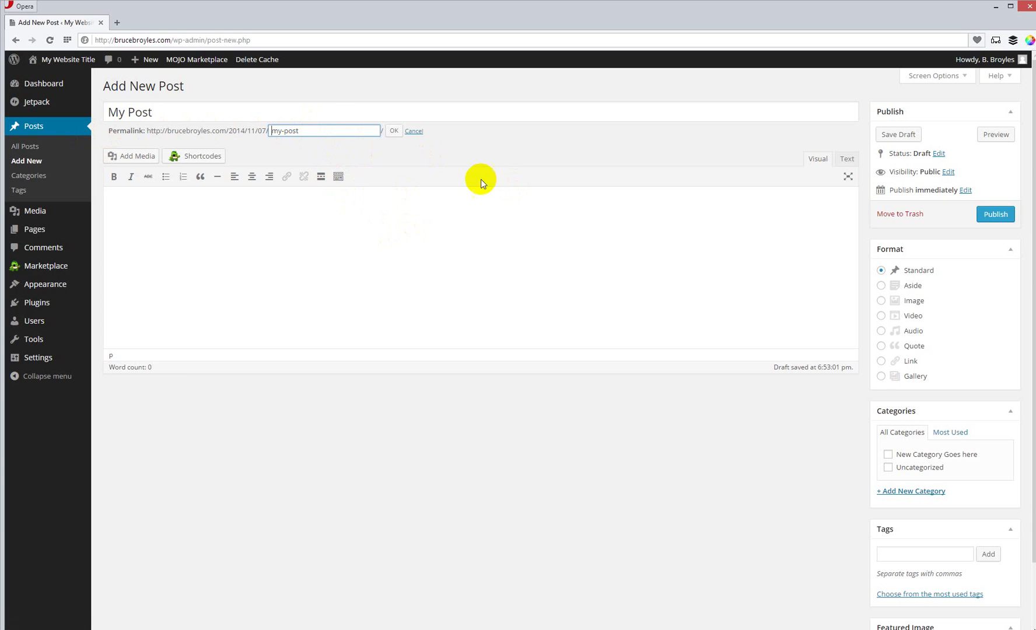
click(326, 130)
click(396, 131)
click(256, 221)
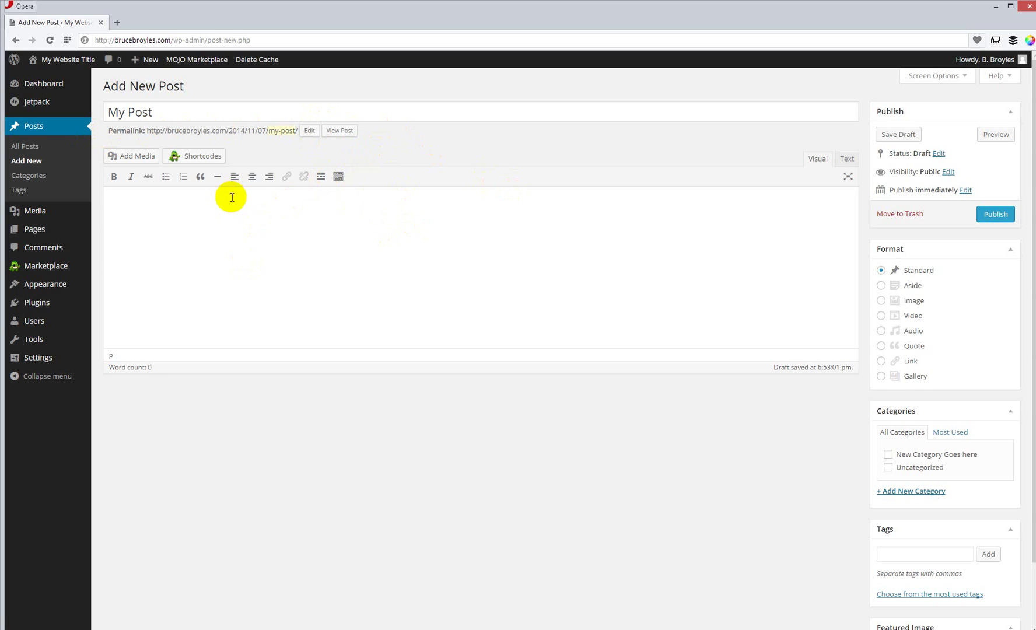
Step: Paste three Bacon Ipsum paragraphs into the post body and check them in Text and Visual views
right_click(190, 208)
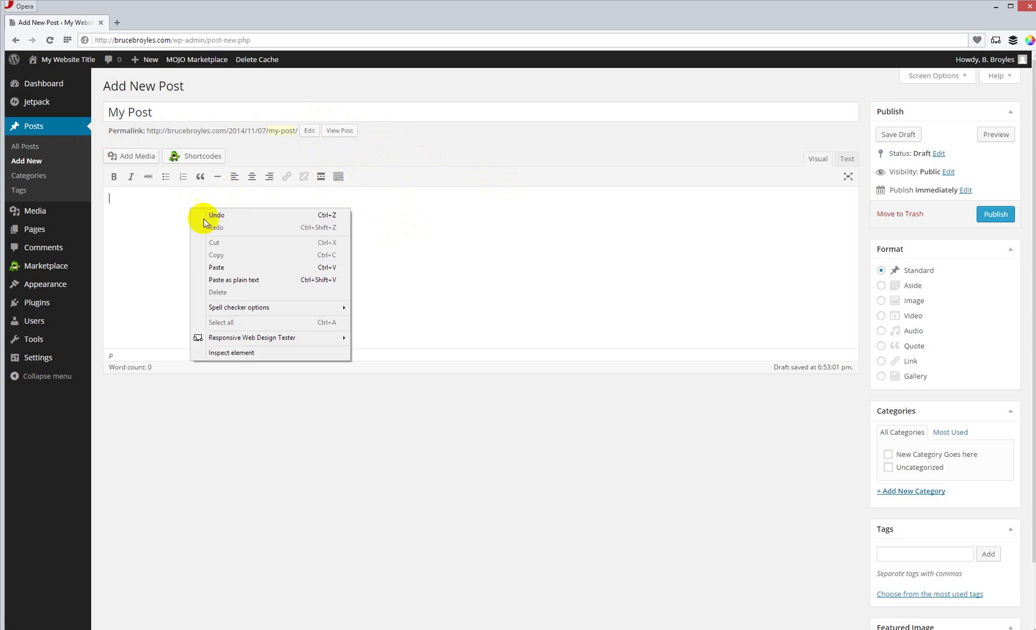
click(225, 269)
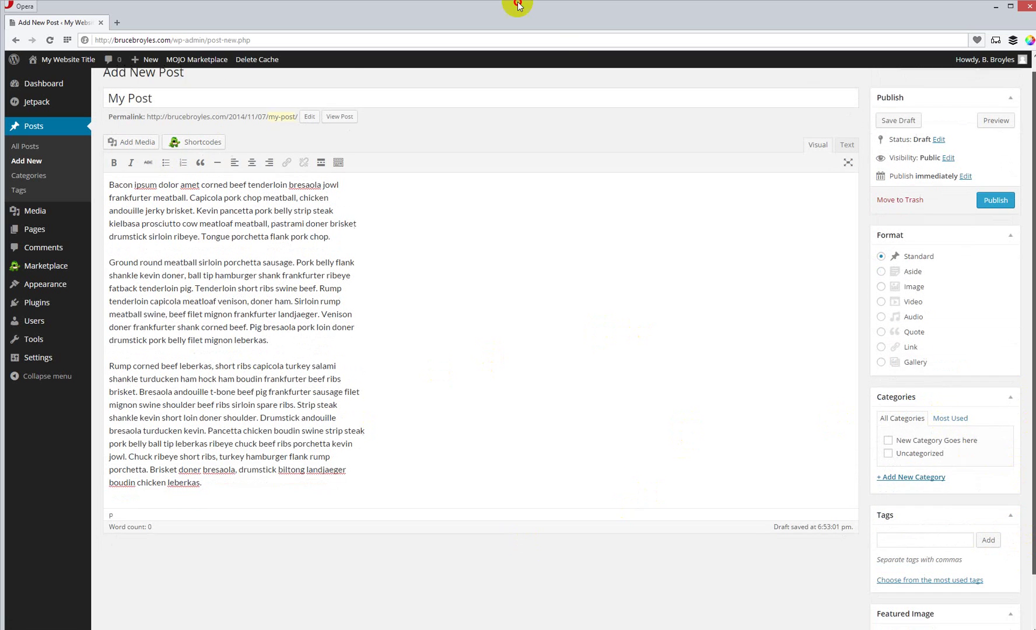
click(1028, 578)
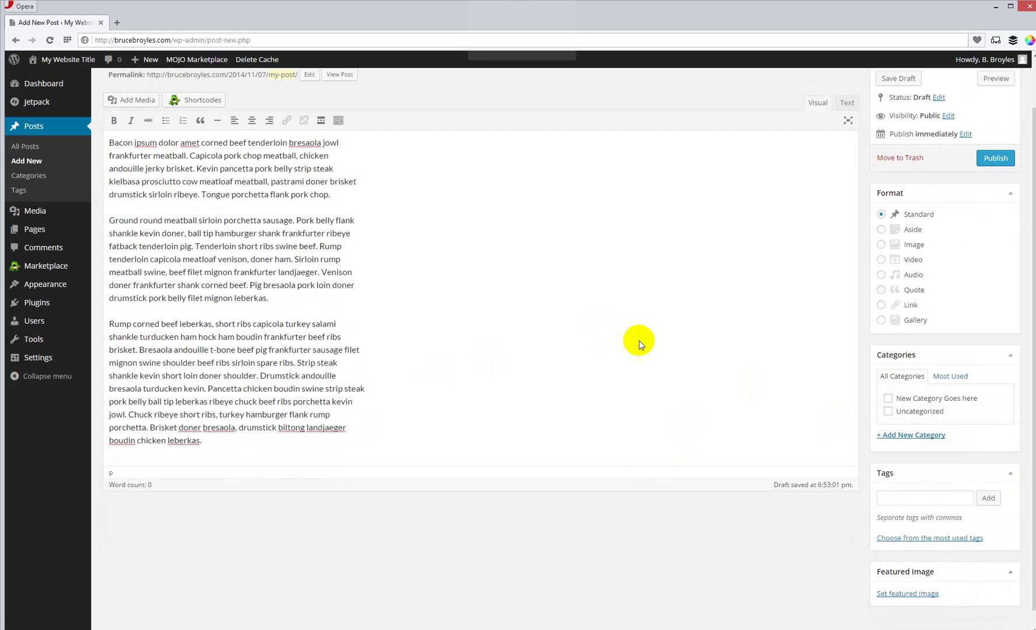
scroll(633, 331, up, 1)
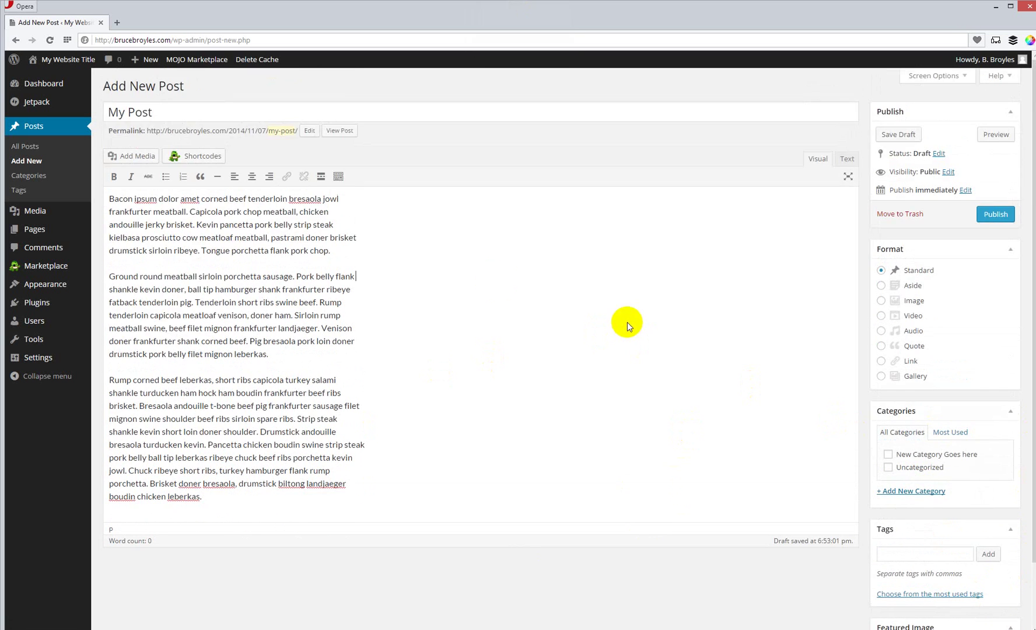
click(845, 158)
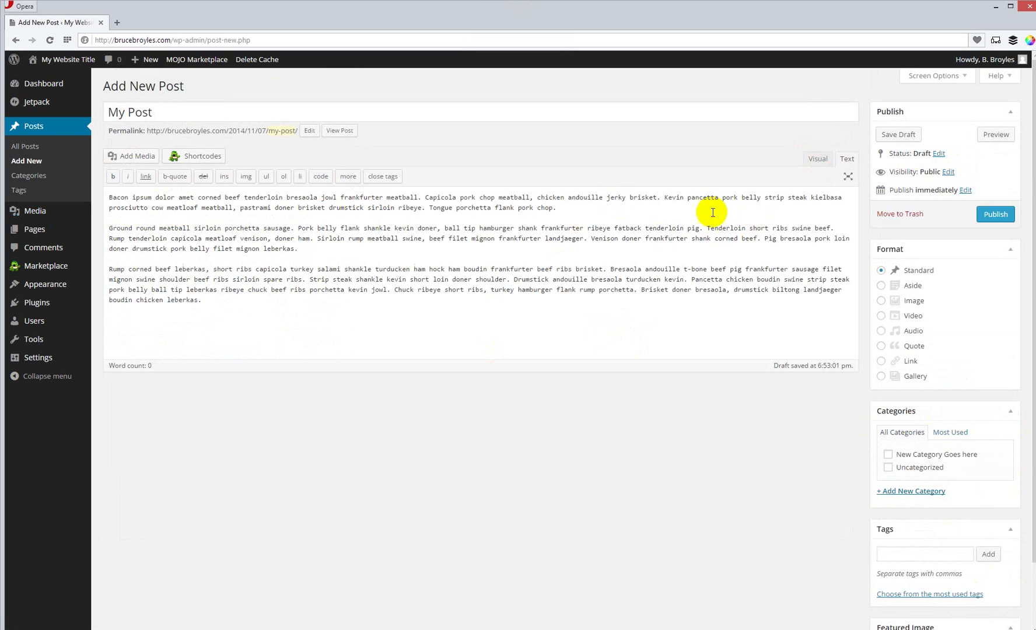
click(823, 161)
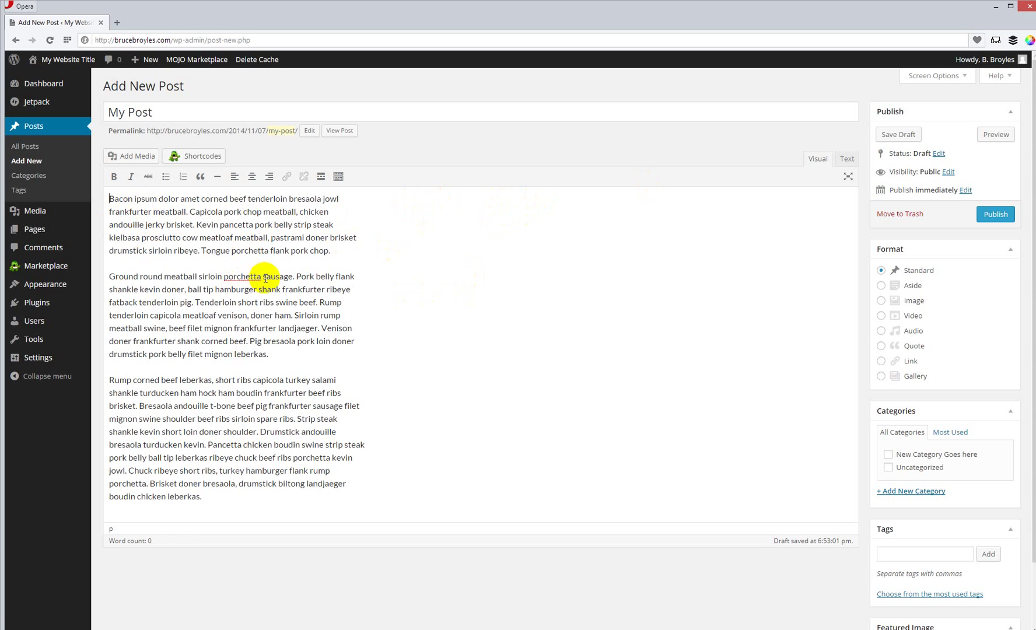
Step: Add a Heading 1 'Blog Title Here' above the first paragraph
key(Return)
click(124, 199)
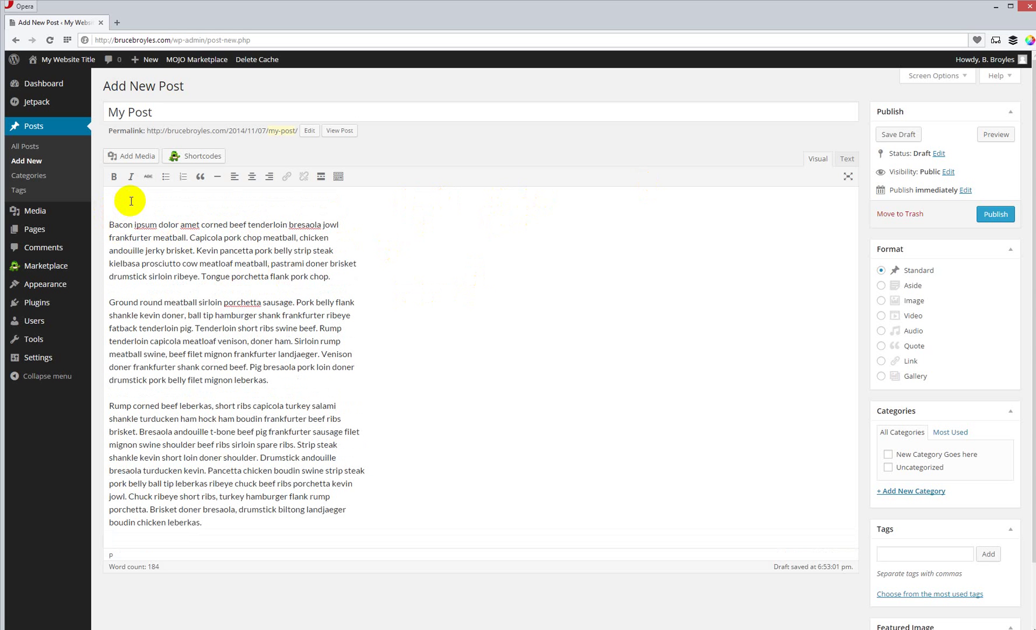
click(333, 183)
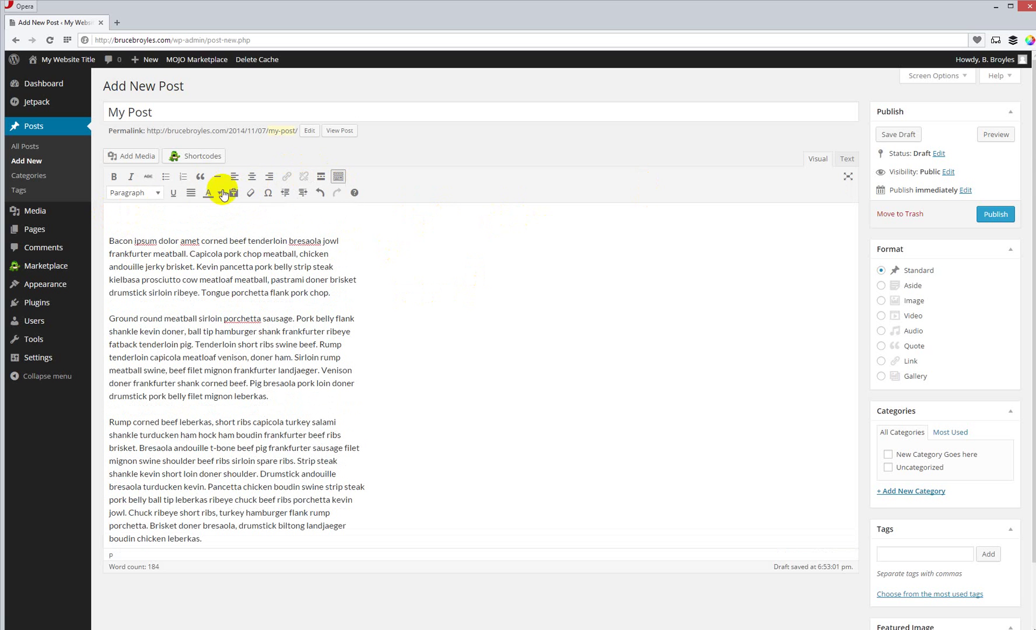
click(157, 193)
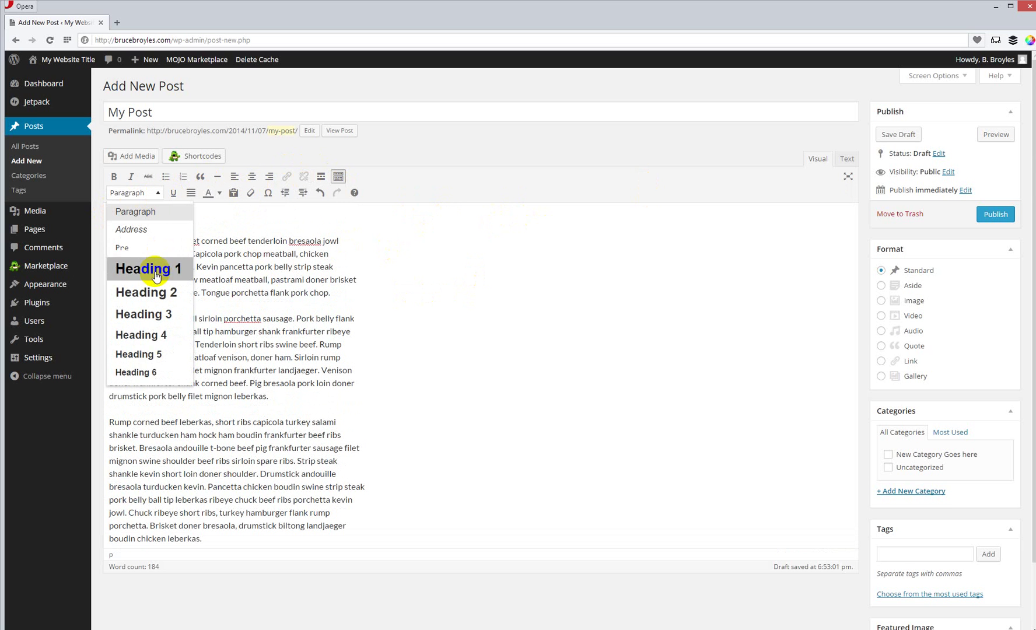
click(154, 270)
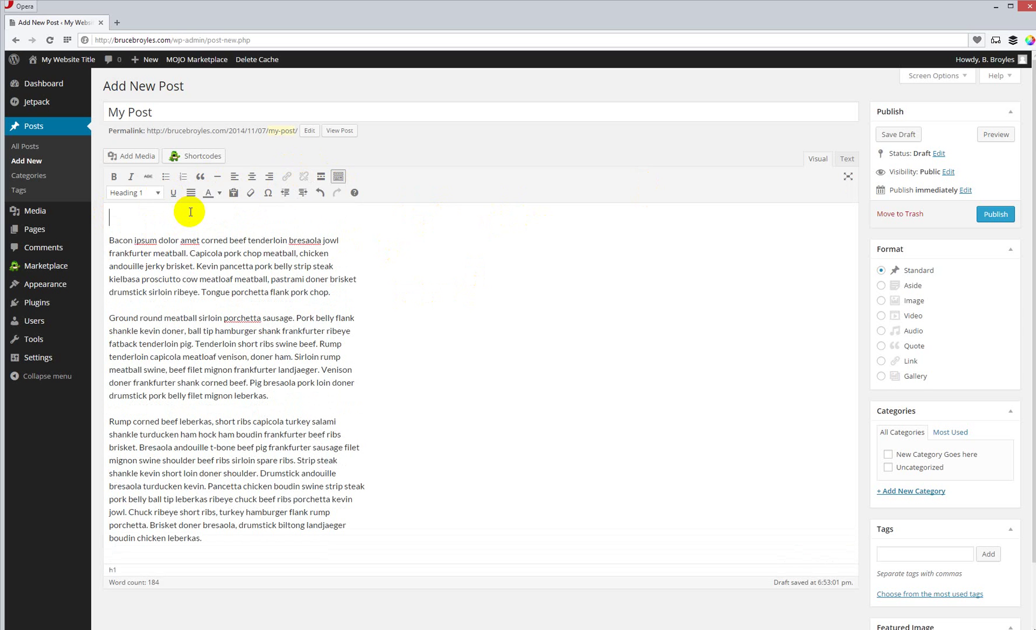
text(Blog Title Here)
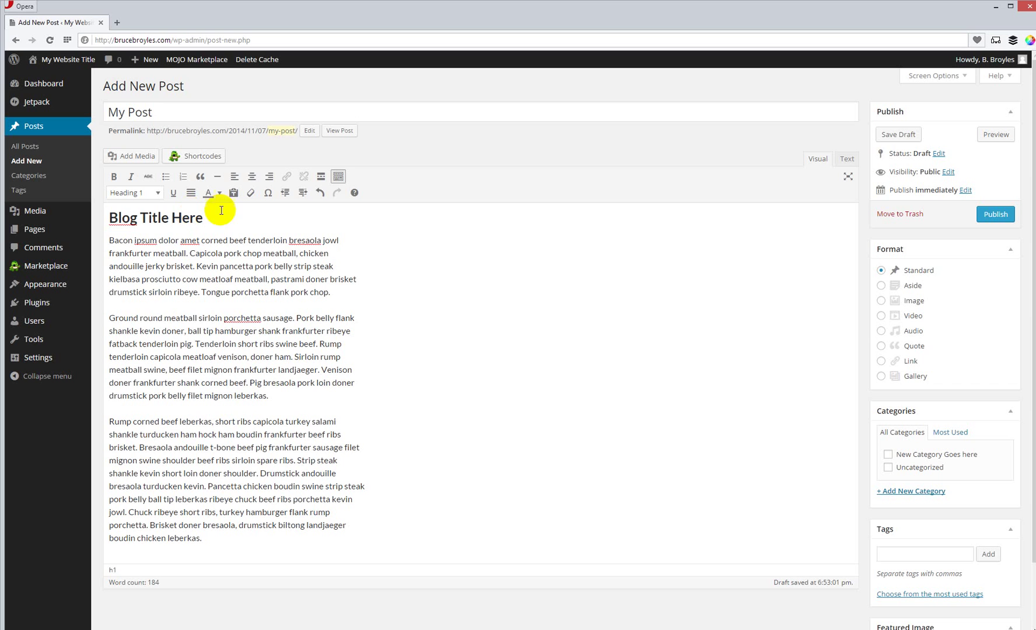
Step: Add a Heading 3 'Sub Title Here' after the second paragraph
click(150, 420)
click(271, 397)
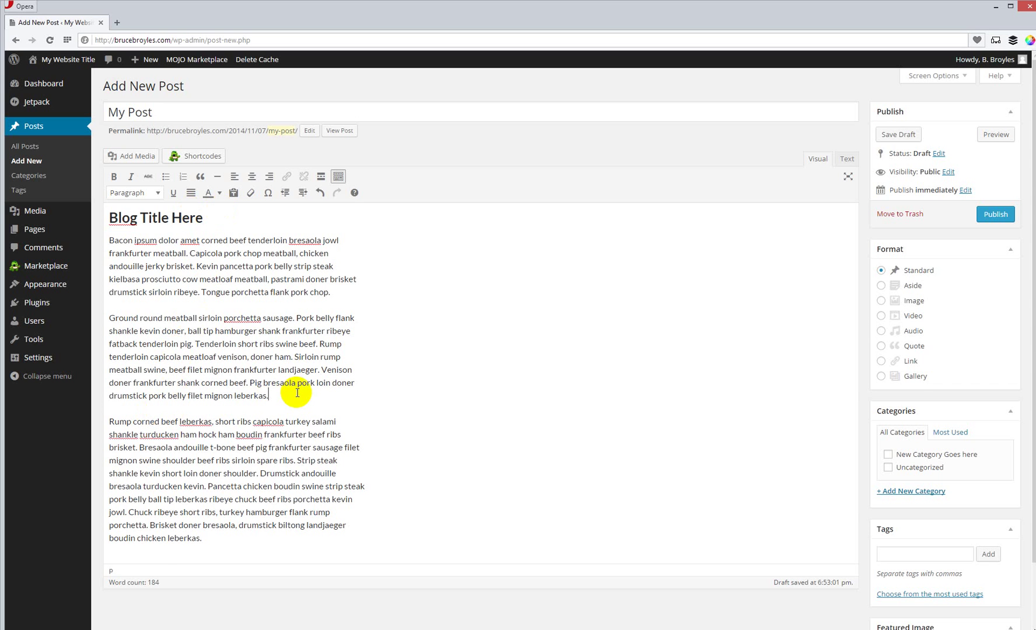
key(Return)
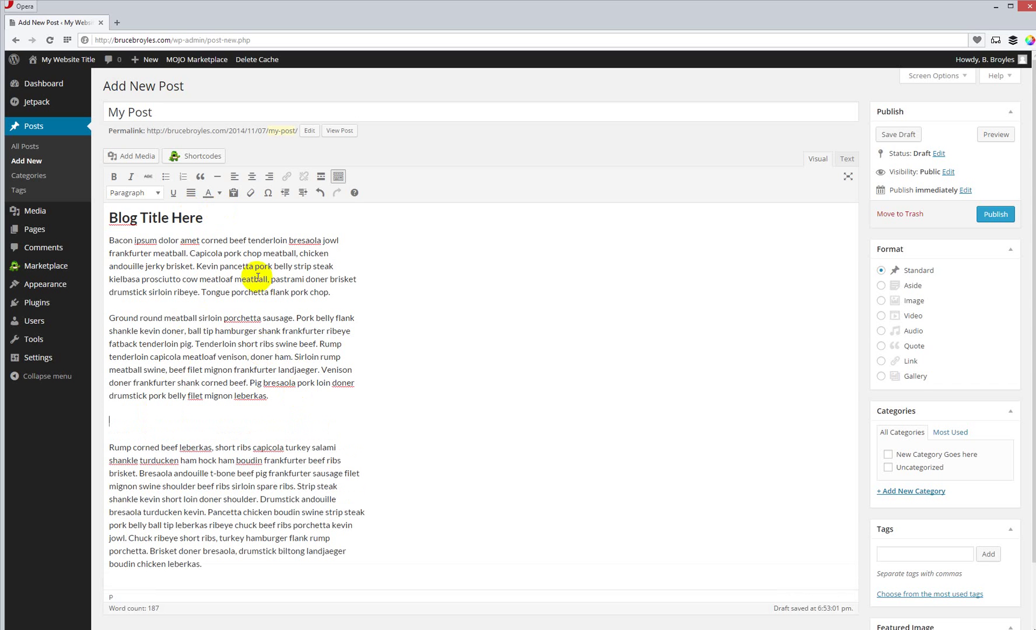
click(157, 193)
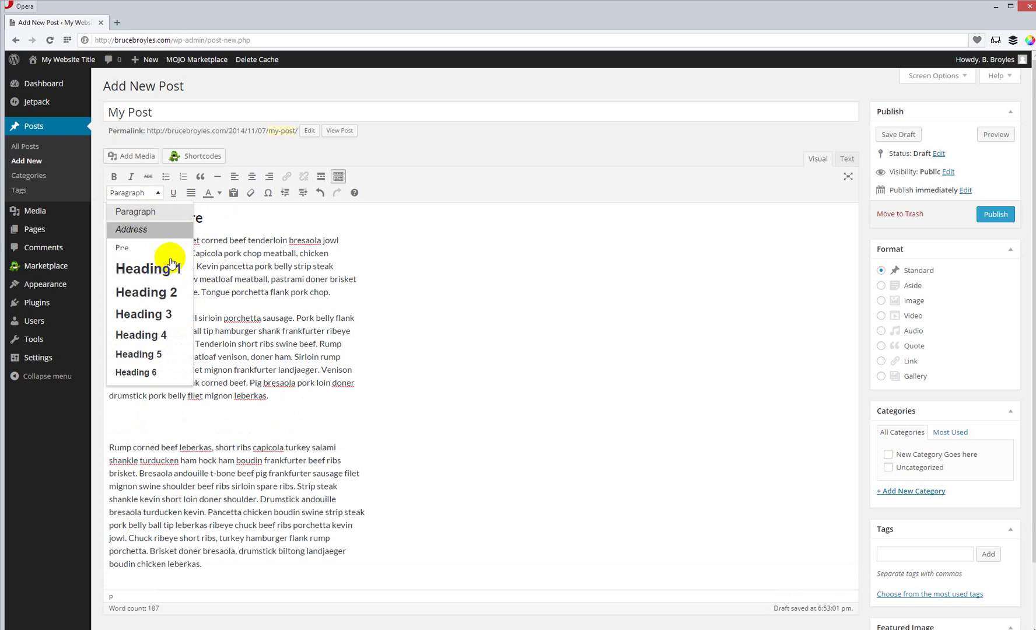
click(163, 315)
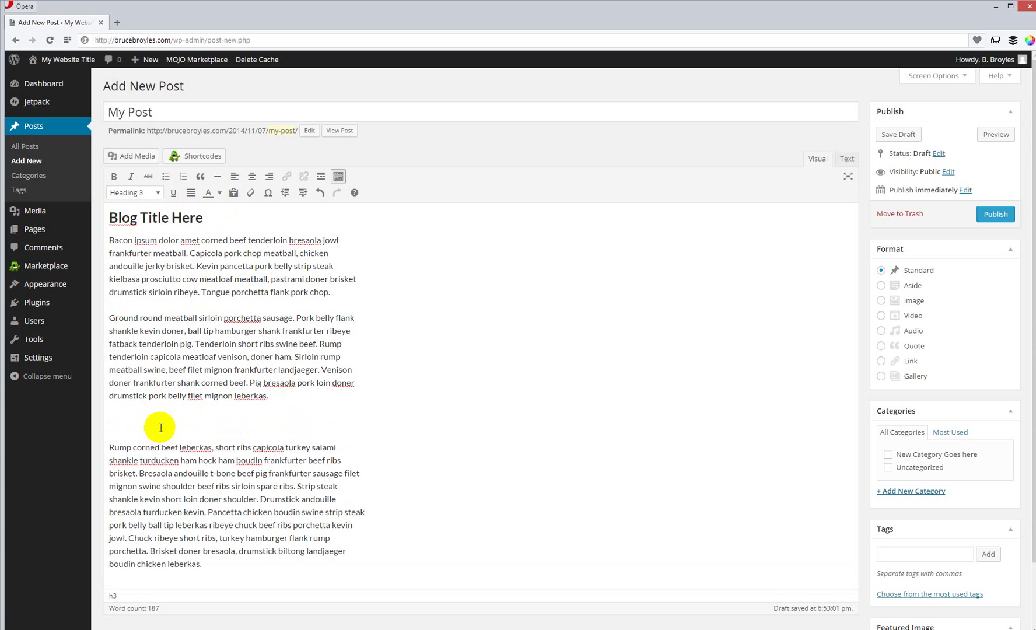
text(Sub Title Here)
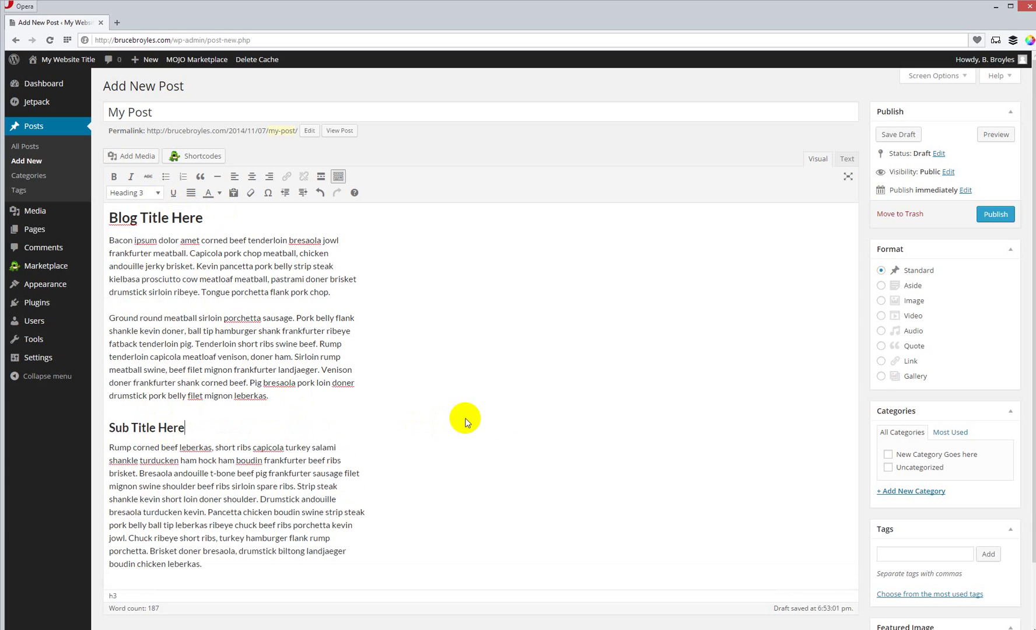
Step: Tag the post with Bacon and Ground Beef
scroll(758, 465, down, 2)
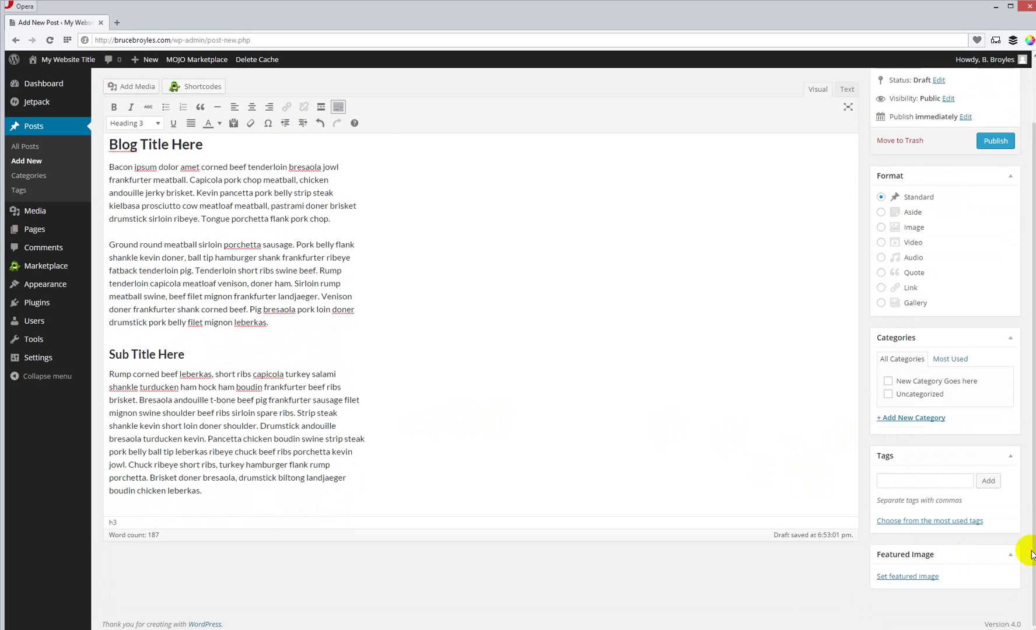
click(782, 475)
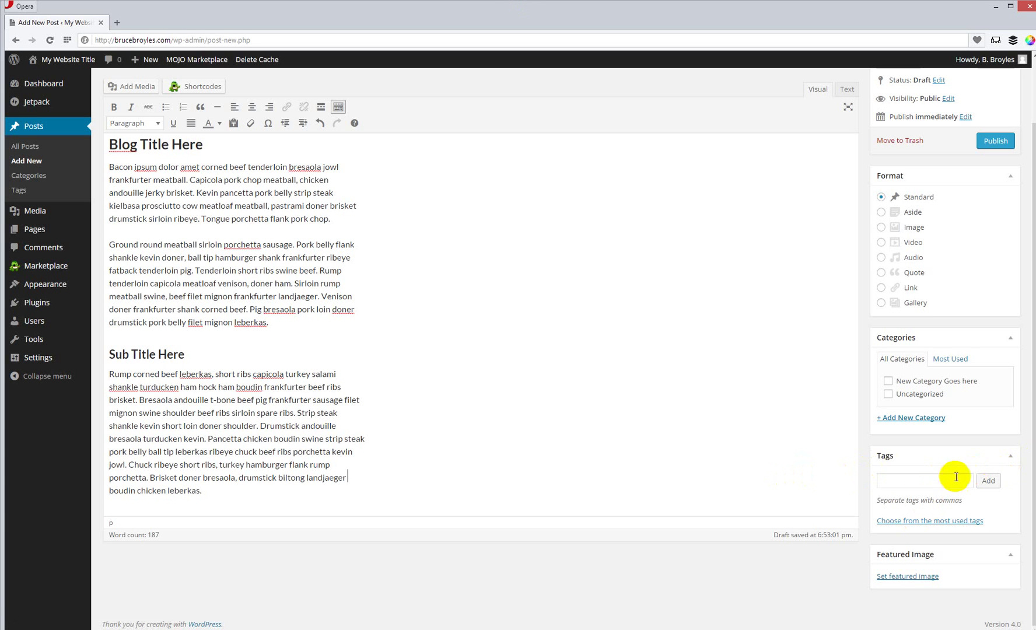
click(937, 484)
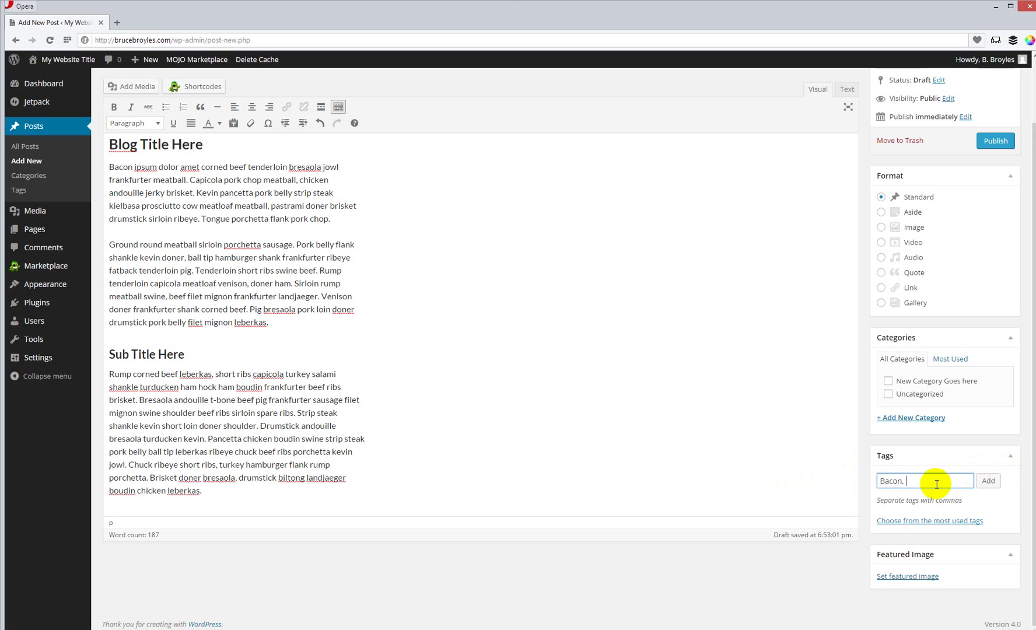
text(ld,)
key(BackSpace)
key(BackSpace)
click(985, 482)
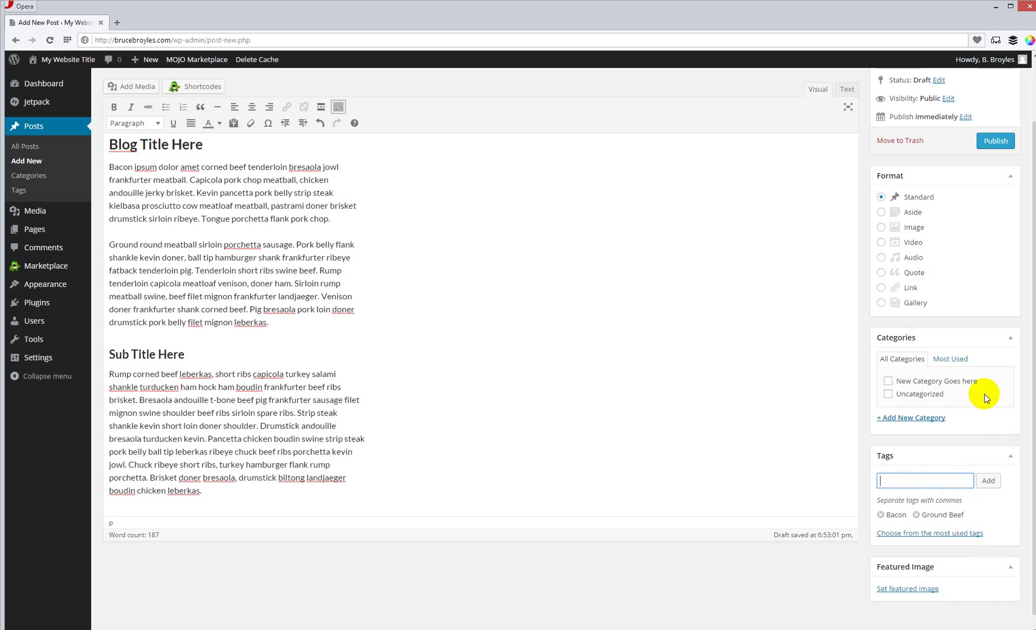
Step: Create and assign a new Meats category
click(926, 417)
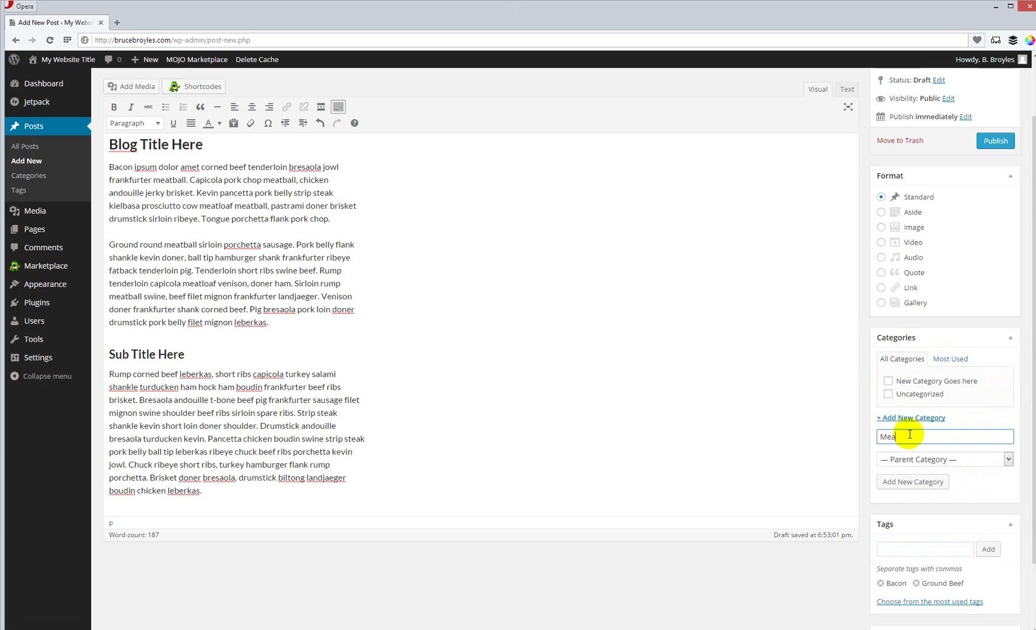
click(921, 482)
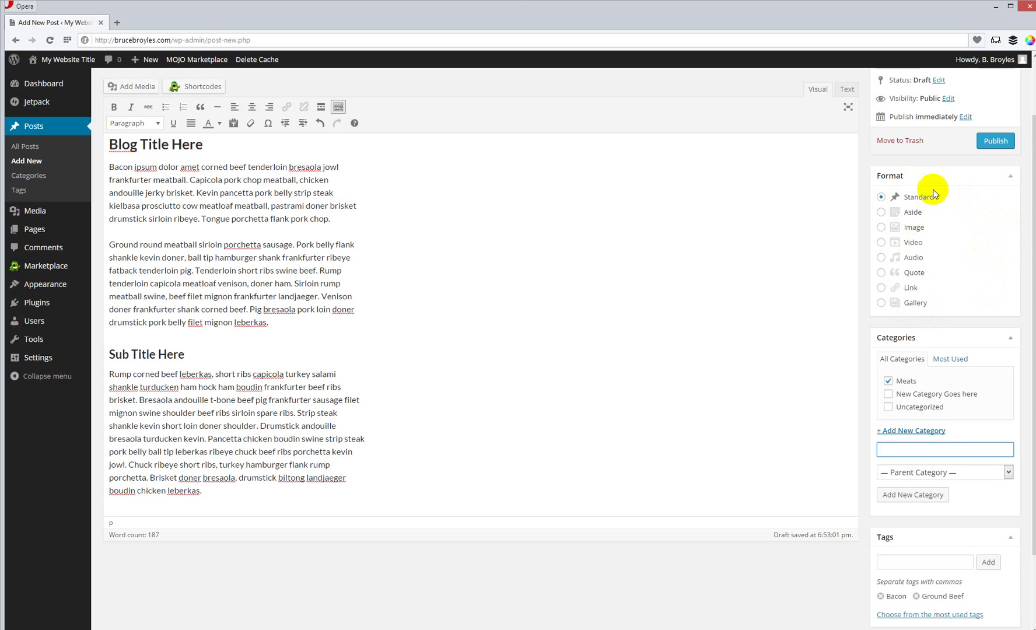
scroll(963, 220, up, 2)
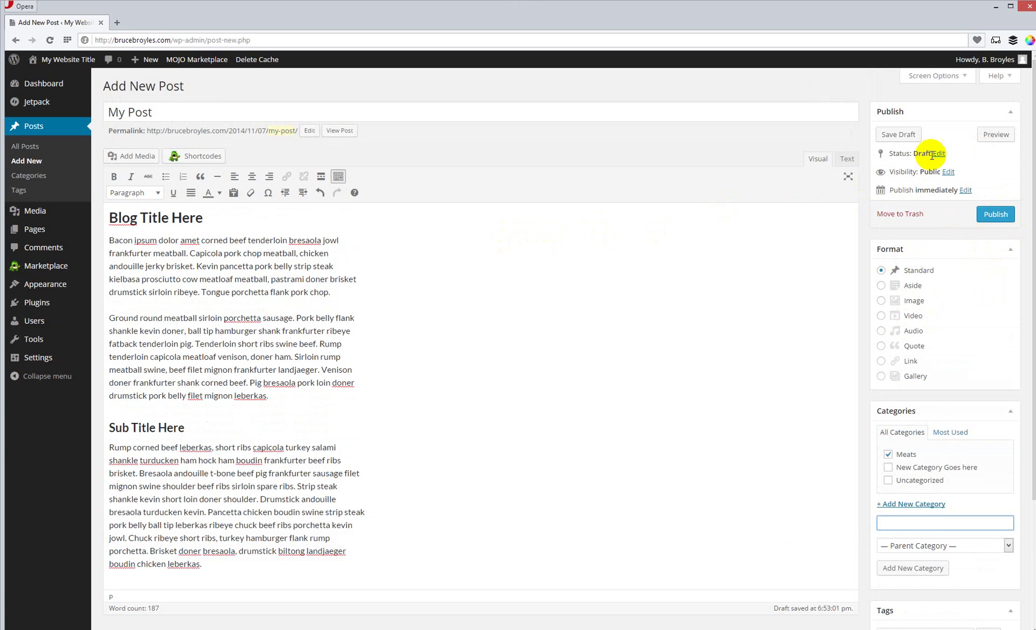
Step: Preview My Post in a new tab, then return to the editor
click(997, 134)
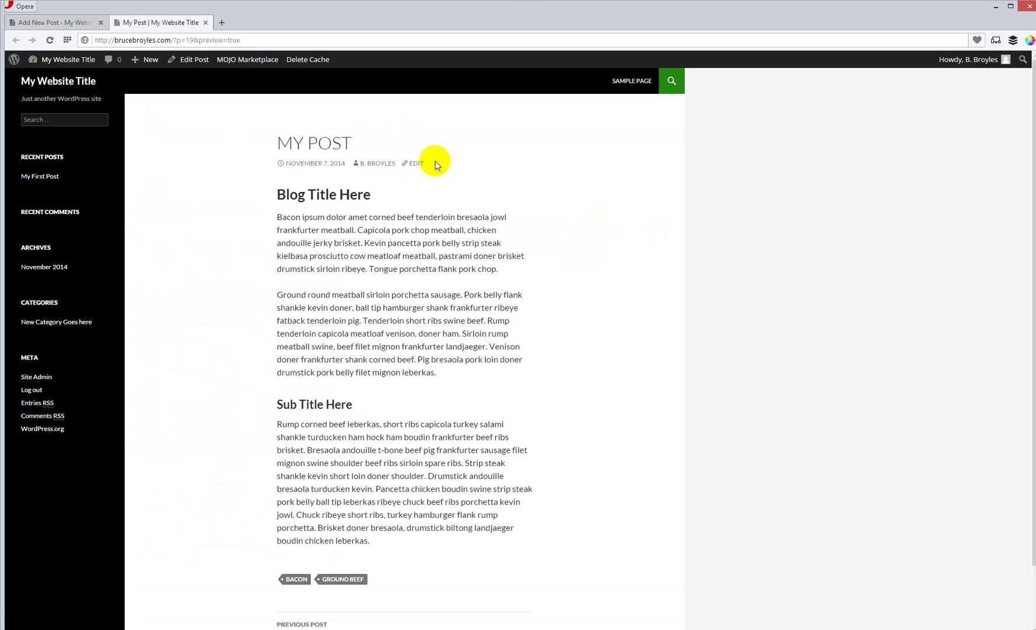
click(44, 24)
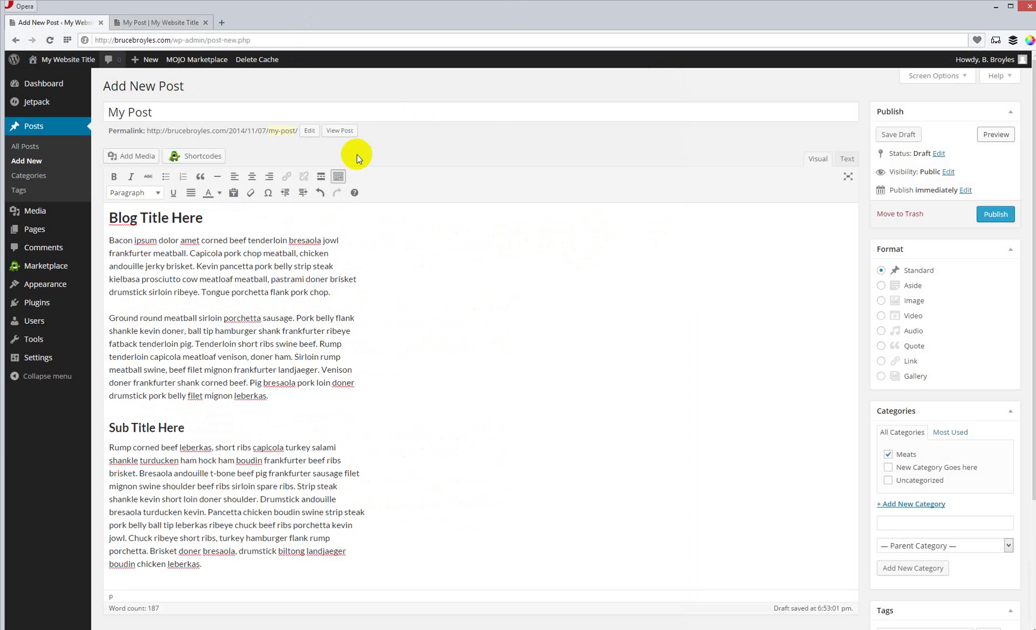
Step: Insert an empty line above 'Blog Title Here' for the image
click(109, 220)
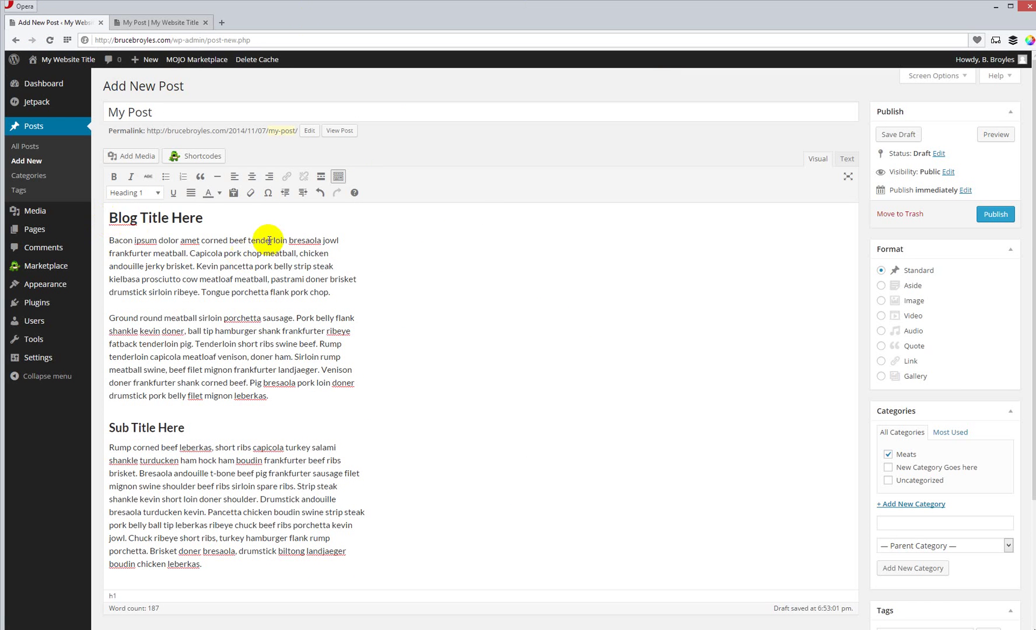
key(Return)
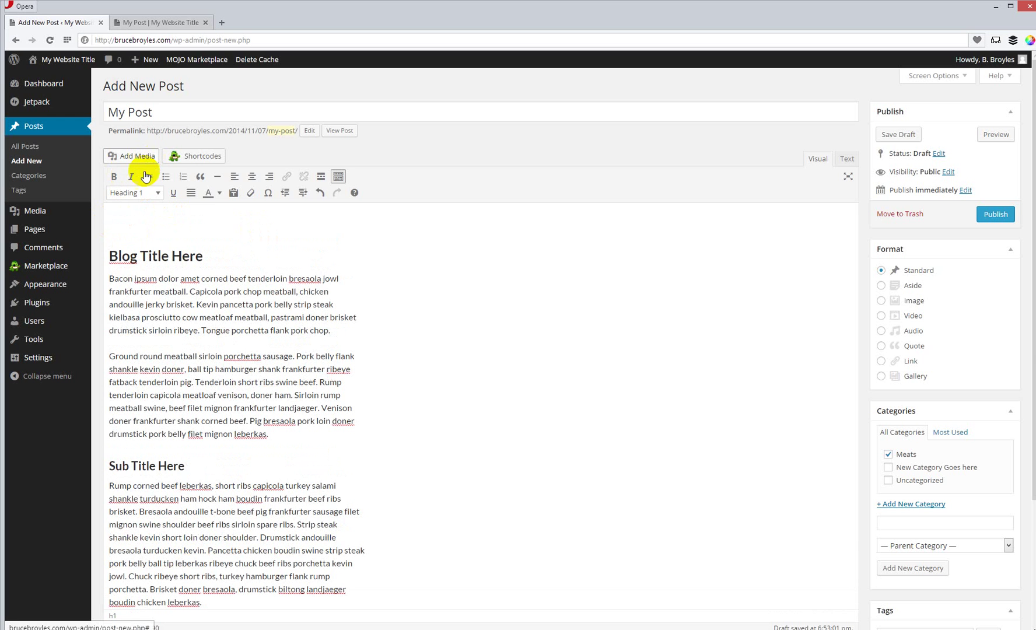
click(131, 154)
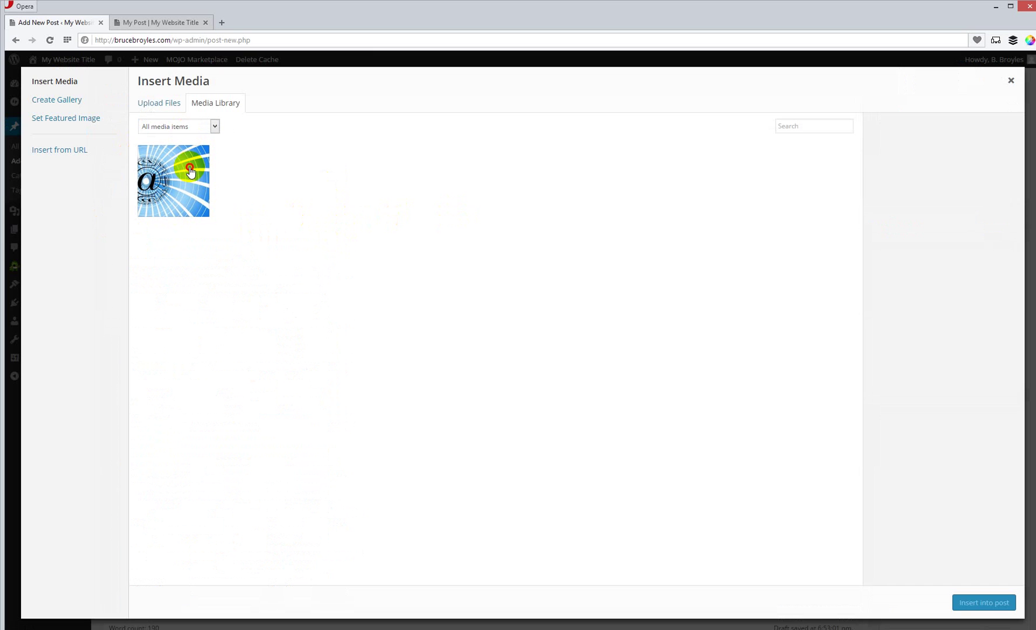
Step: Permanently delete the old world.jpg from the media library, then go to Upload Files
click(190, 171)
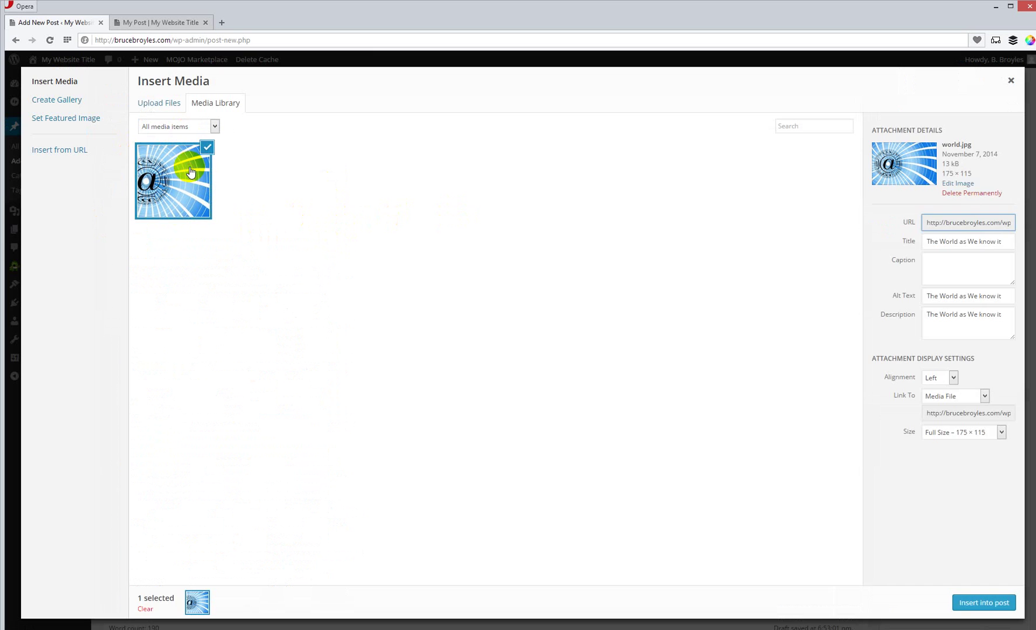
click(966, 184)
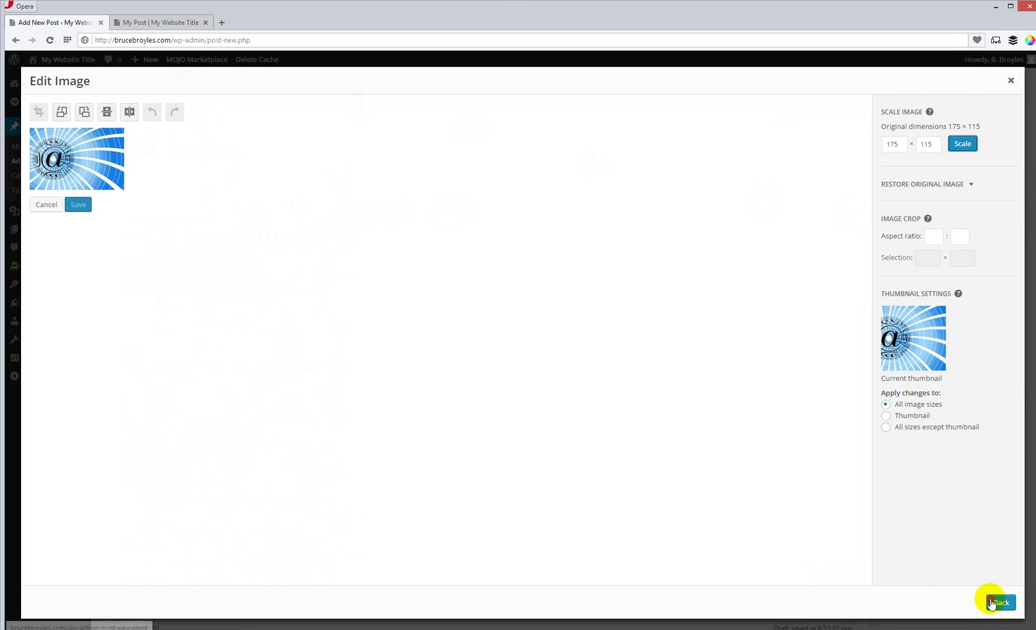
click(998, 602)
click(969, 193)
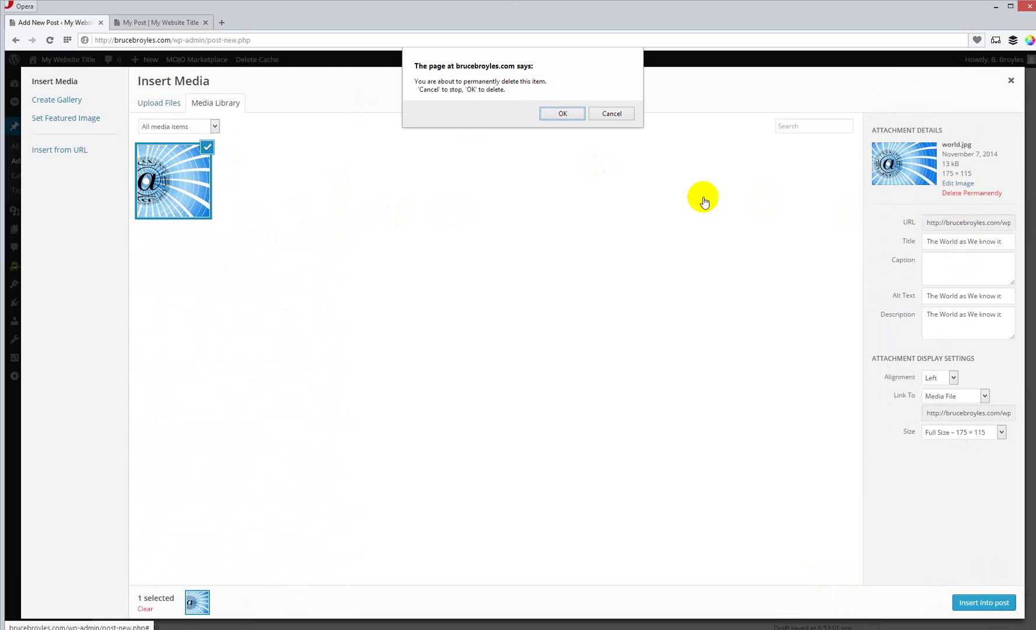
click(559, 113)
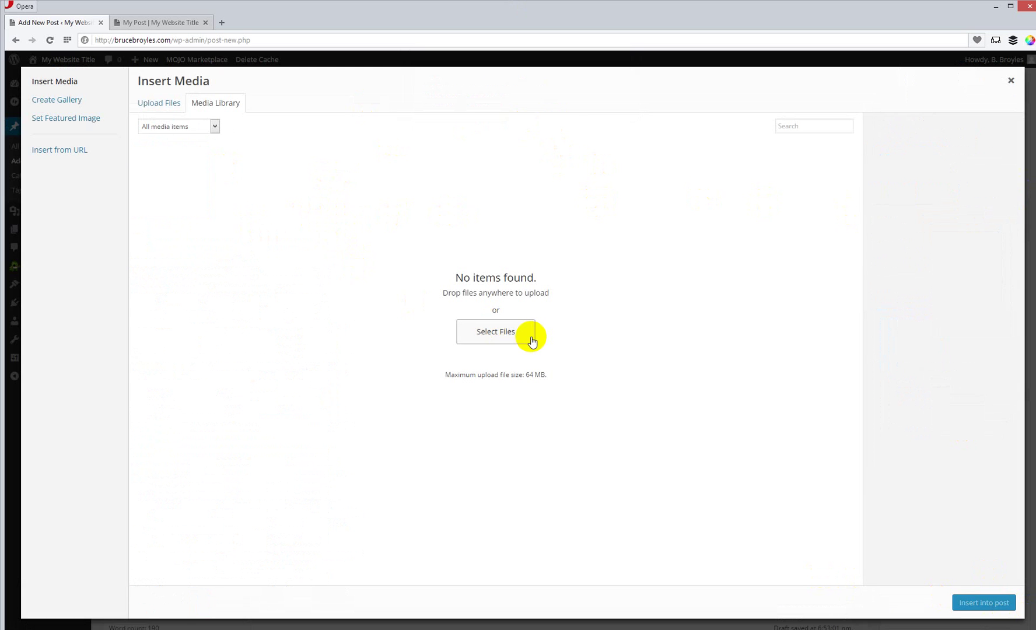
click(155, 105)
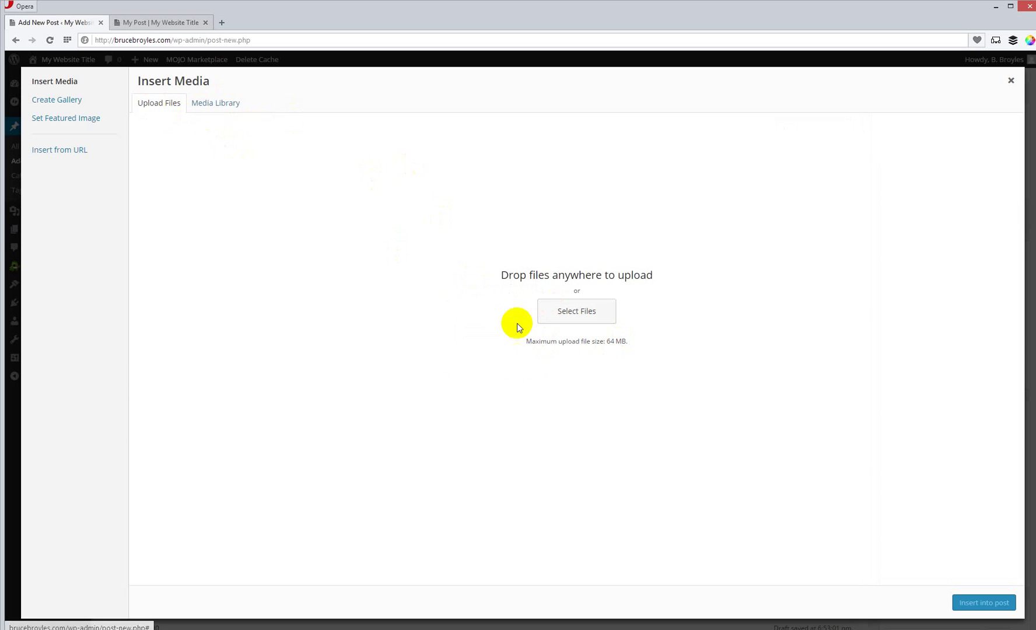
Step: Upload the 'world' image file (640 × 421) from the computer
click(593, 310)
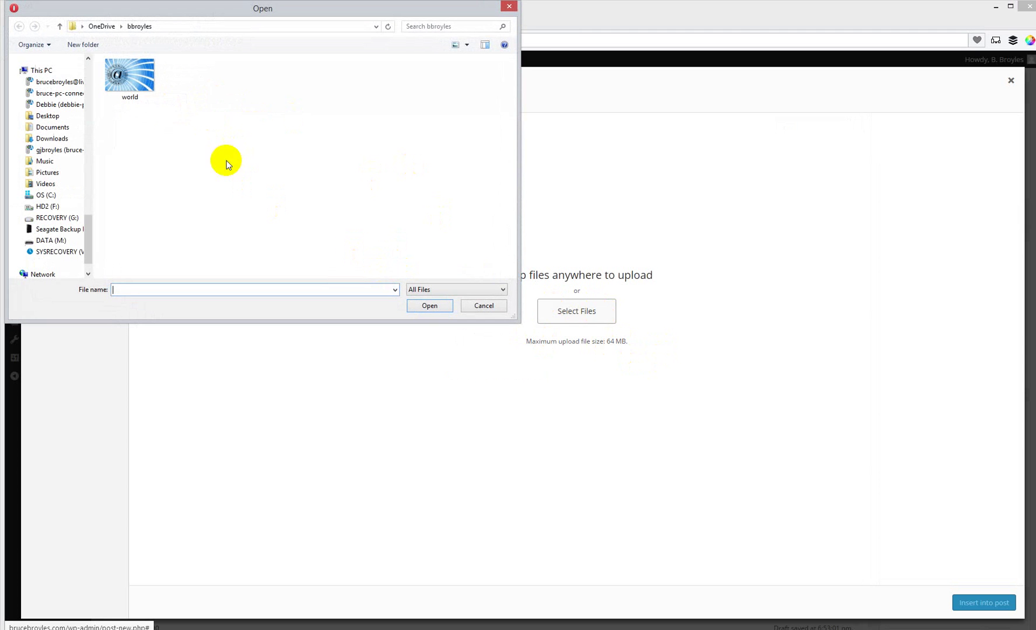
click(128, 85)
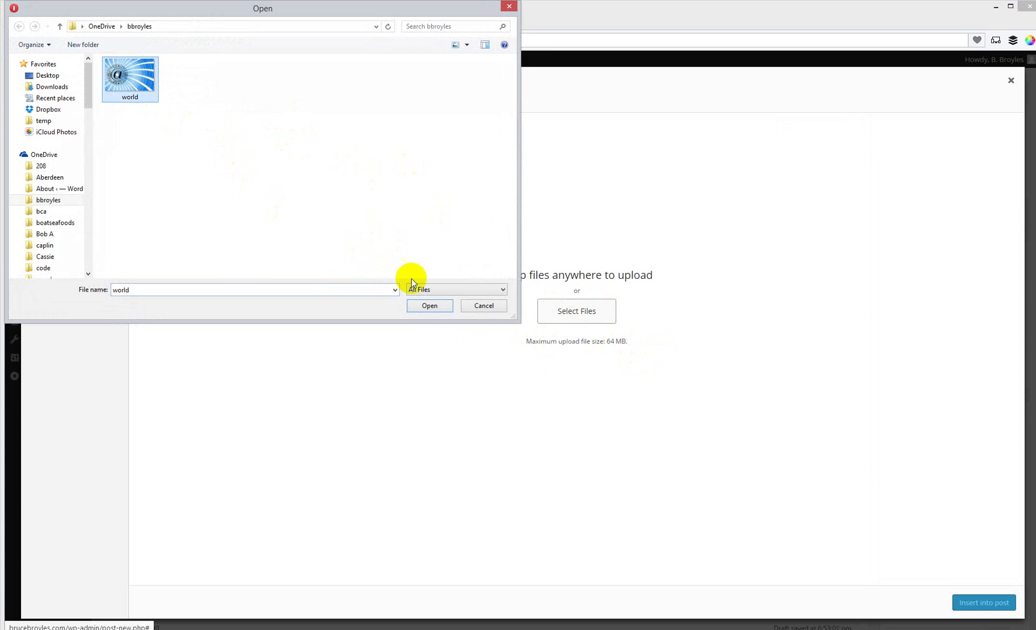
click(429, 304)
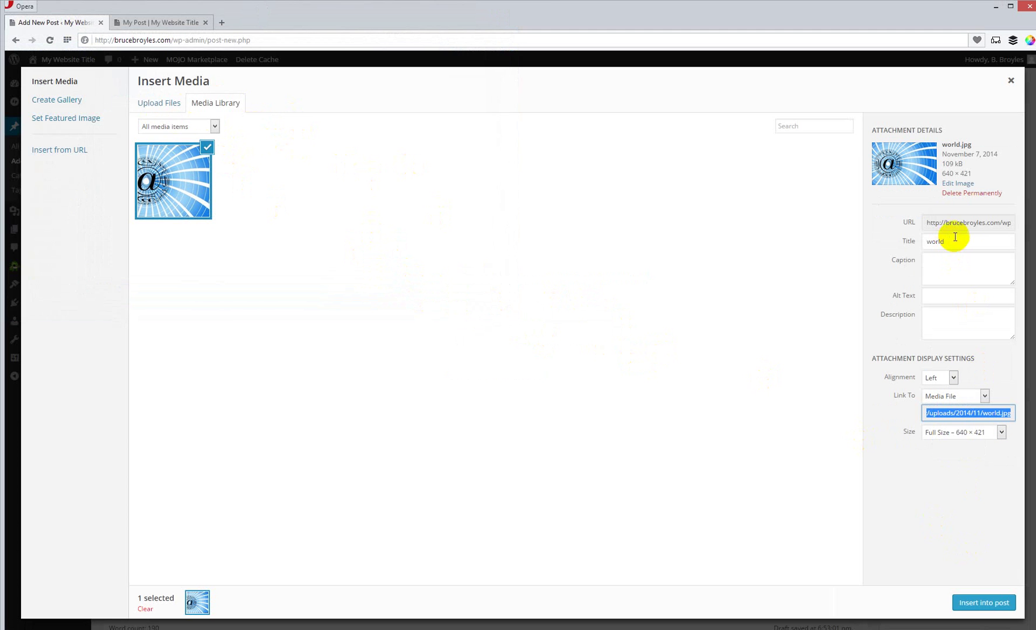
Step: Set the image title and alt text to 'Title Here' with description 'Descripton goes hear'
double_click(962, 241)
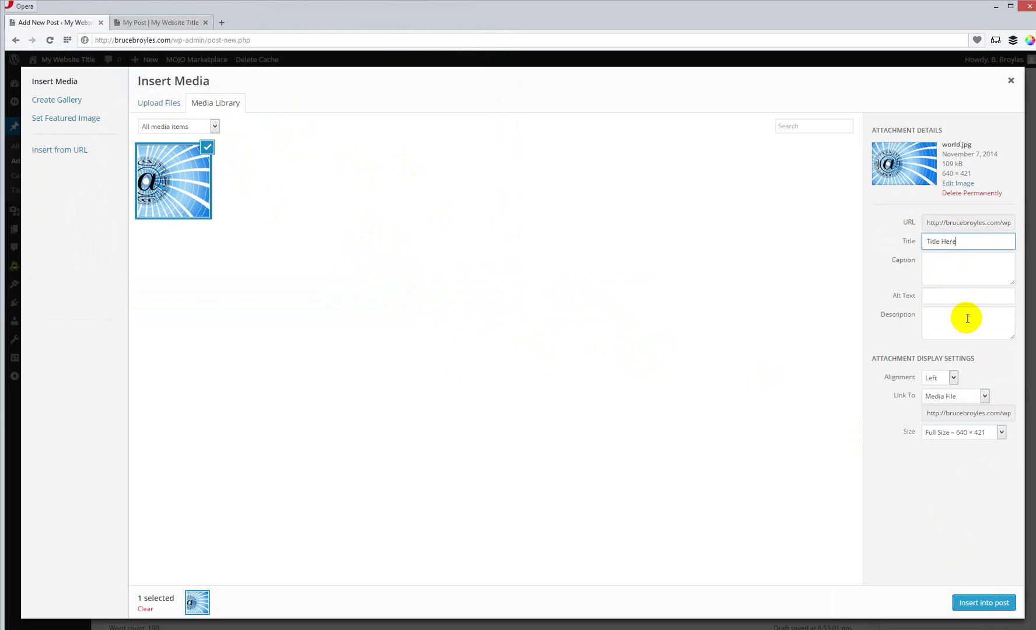
text(Title Here)
click(980, 292)
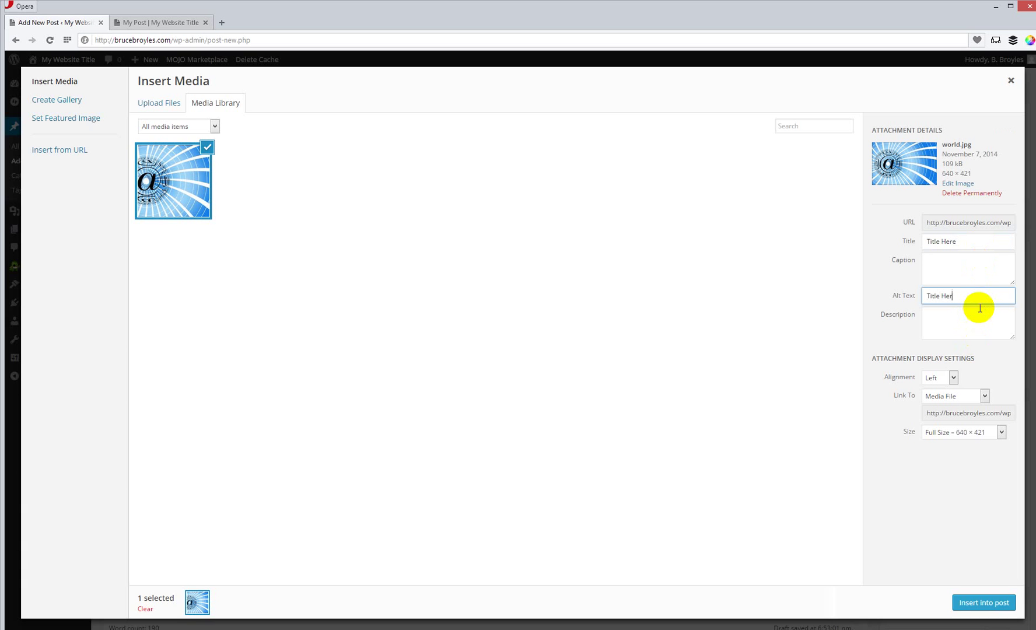
text(Title Here)
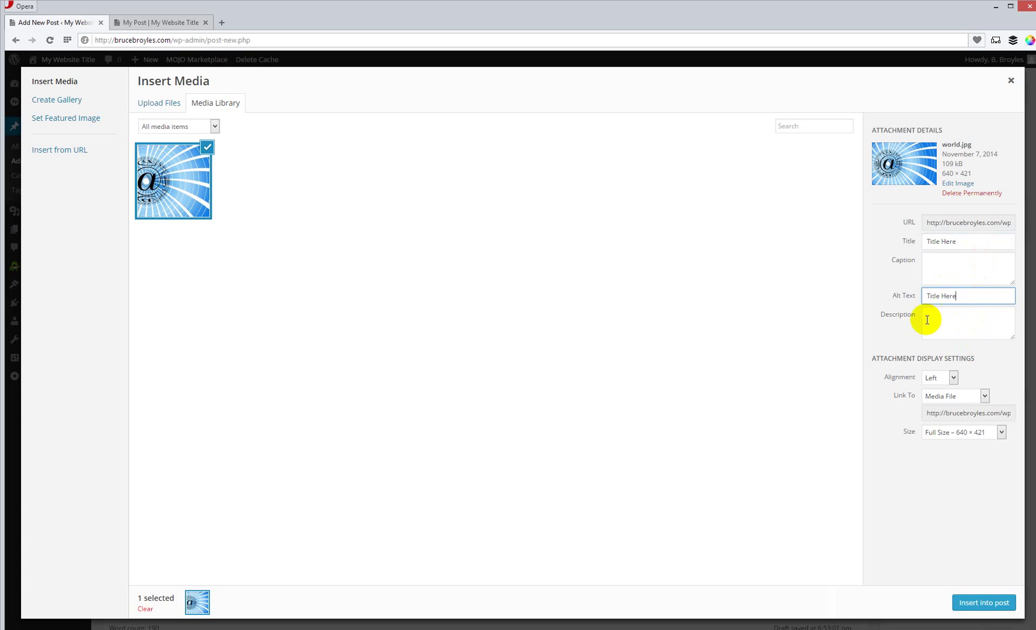
click(941, 319)
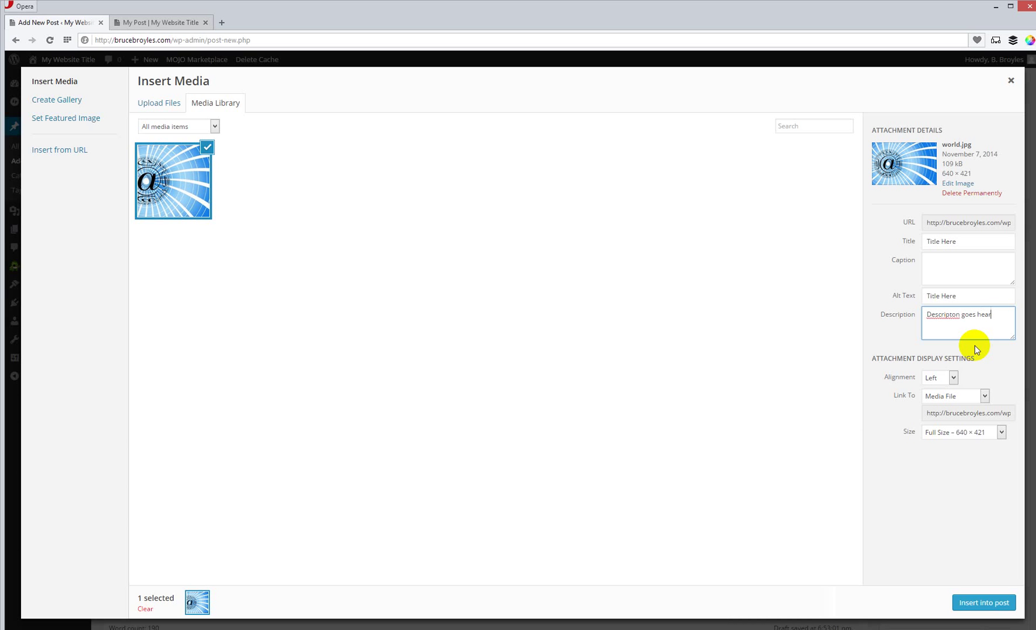
click(954, 379)
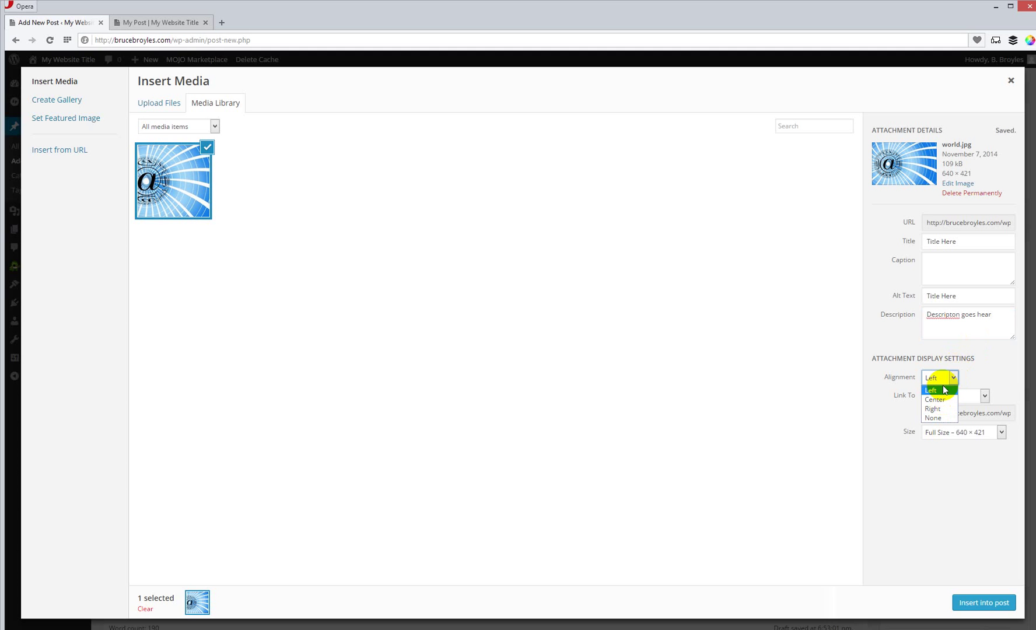
Step: Insert the image centered, unlinked, at Full Size 640 × 421 into the post
click(936, 400)
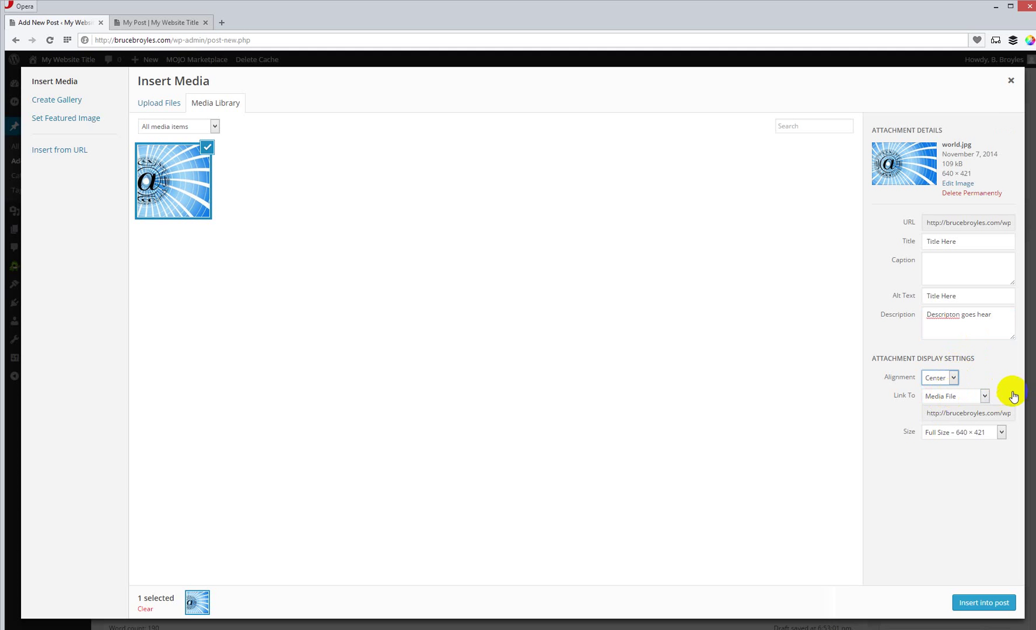
click(986, 397)
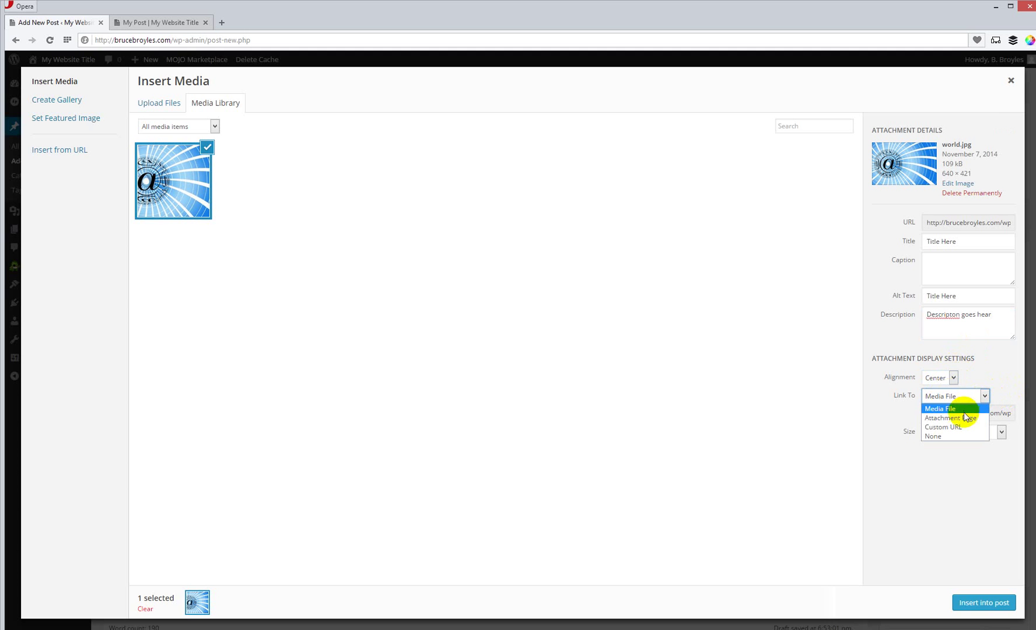
click(946, 432)
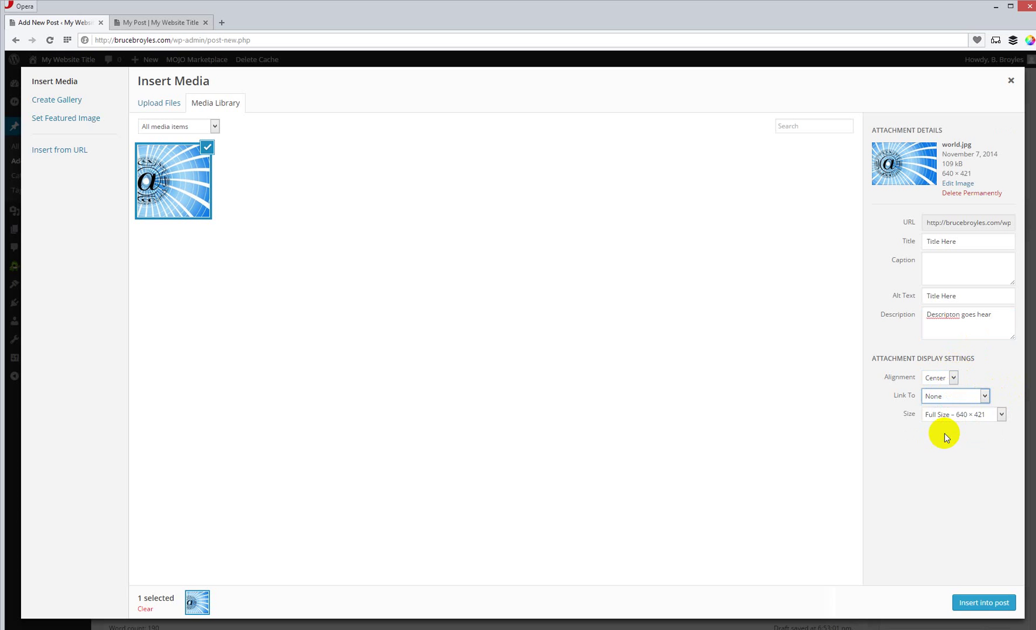
click(1001, 414)
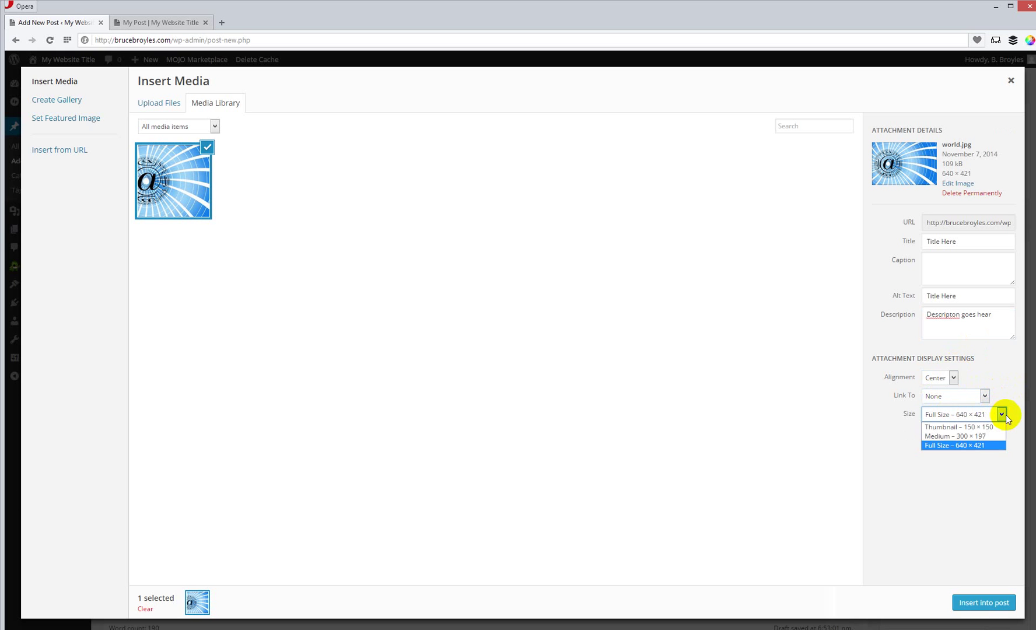
click(985, 496)
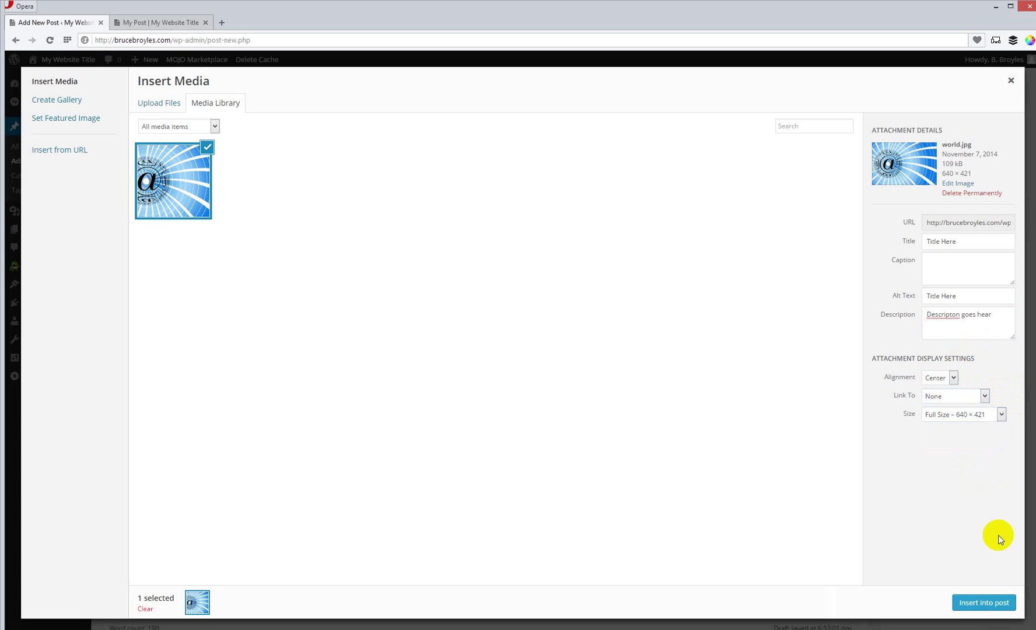
click(994, 606)
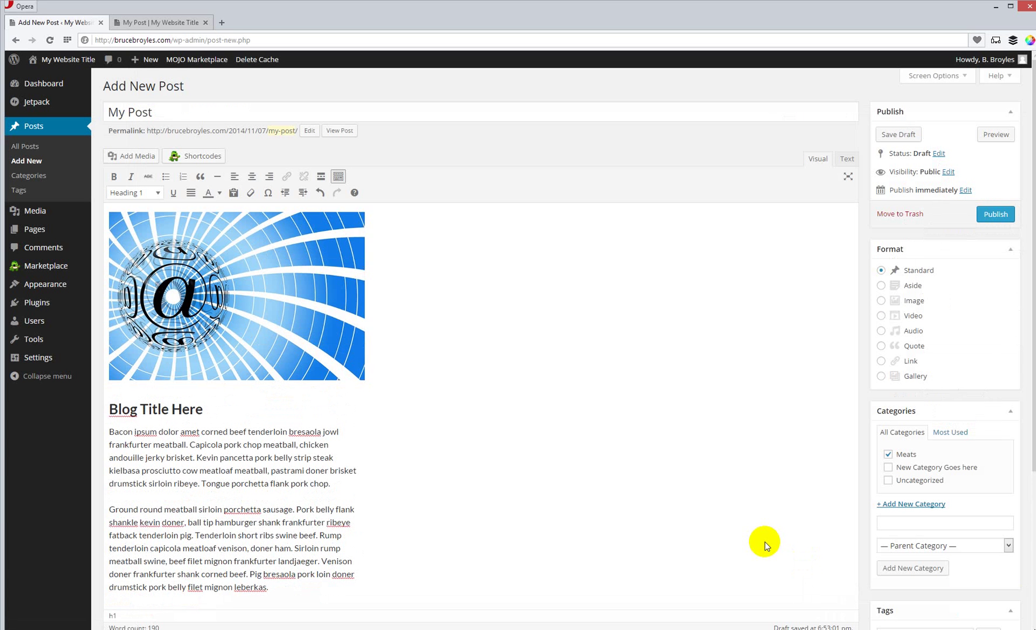
Step: Preview My Post showing world.jpg above 'Blog Title Here', then close the preview tab
click(994, 135)
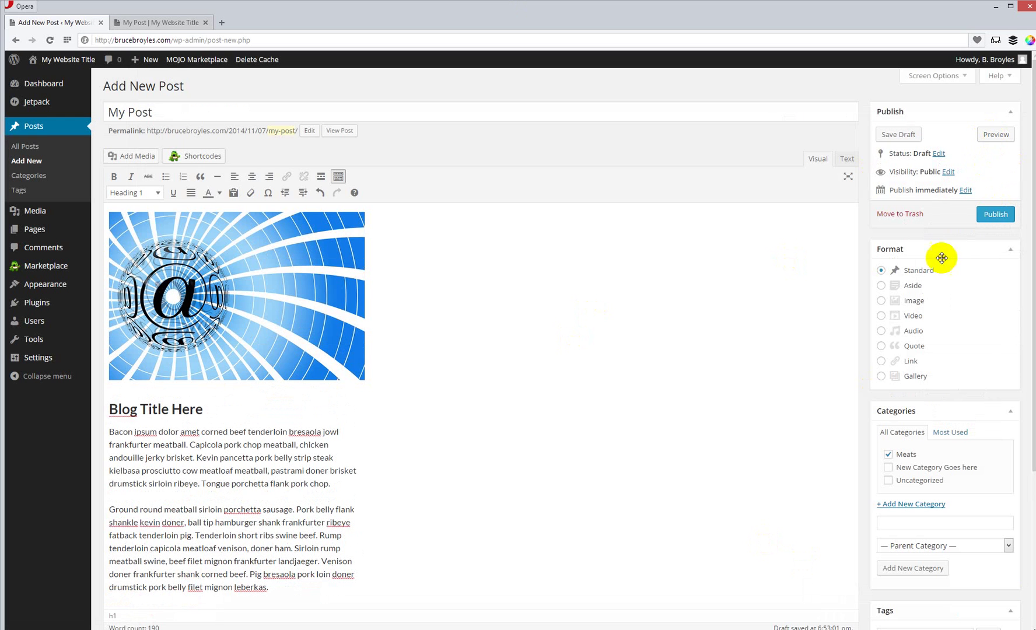
click(995, 133)
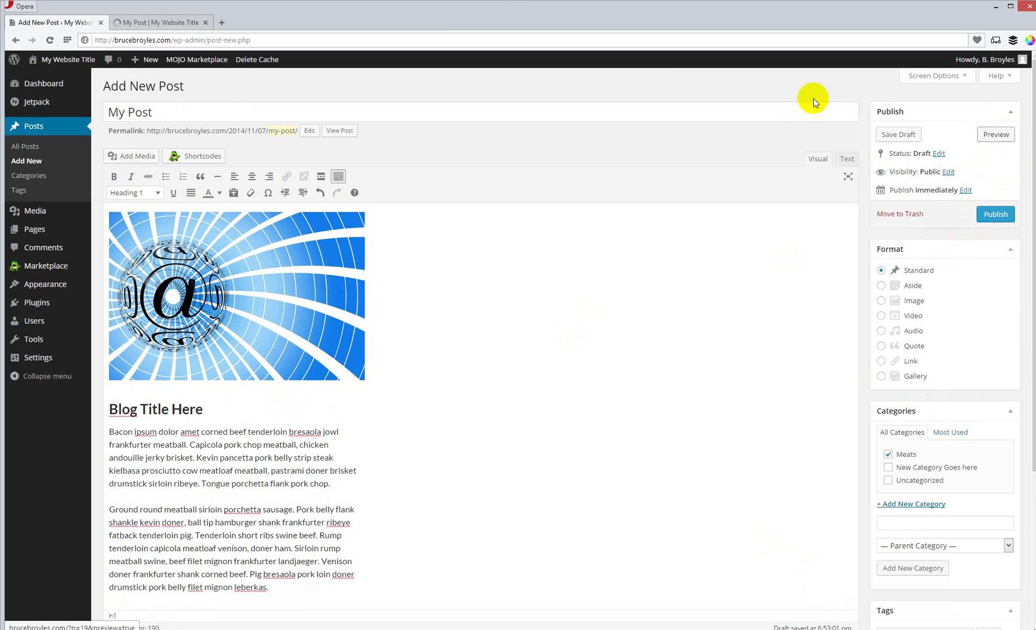
click(154, 22)
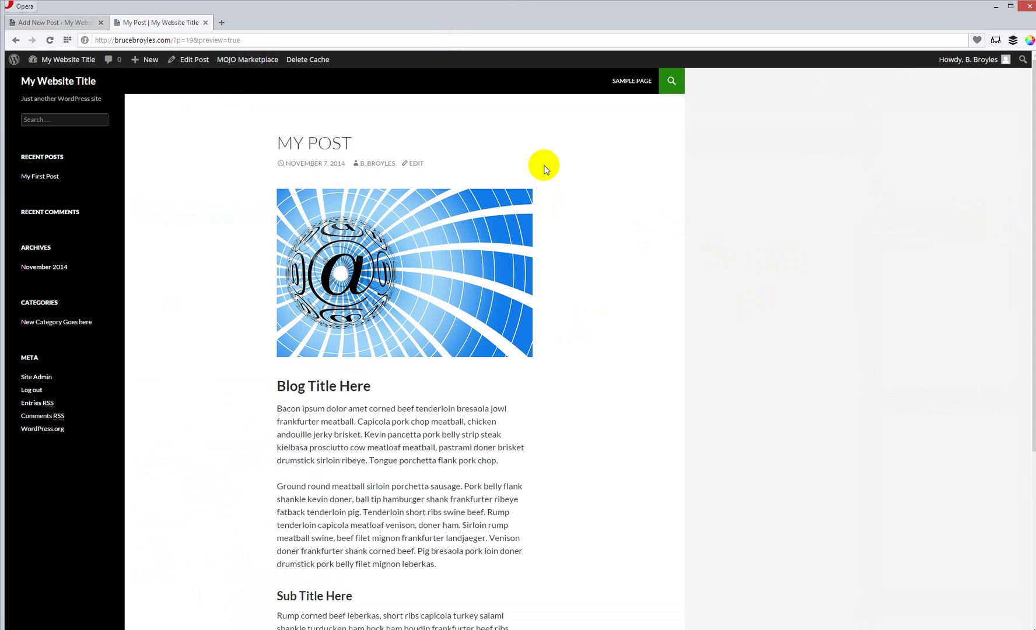
click(206, 23)
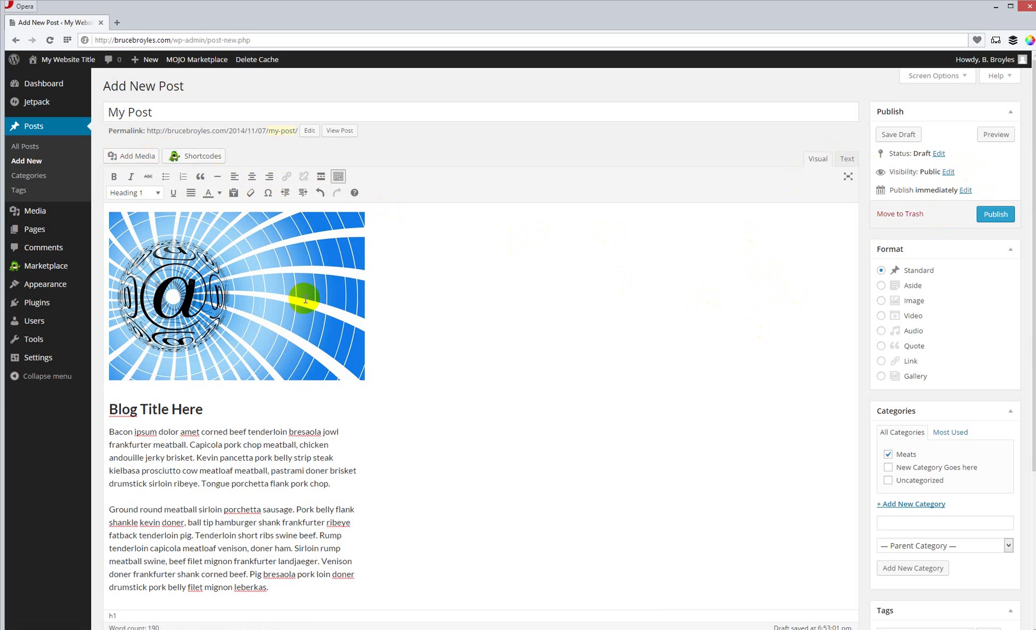
Step: Delete world.jpg from the top of the post so it opens with 'Blog Title Here'
click(303, 272)
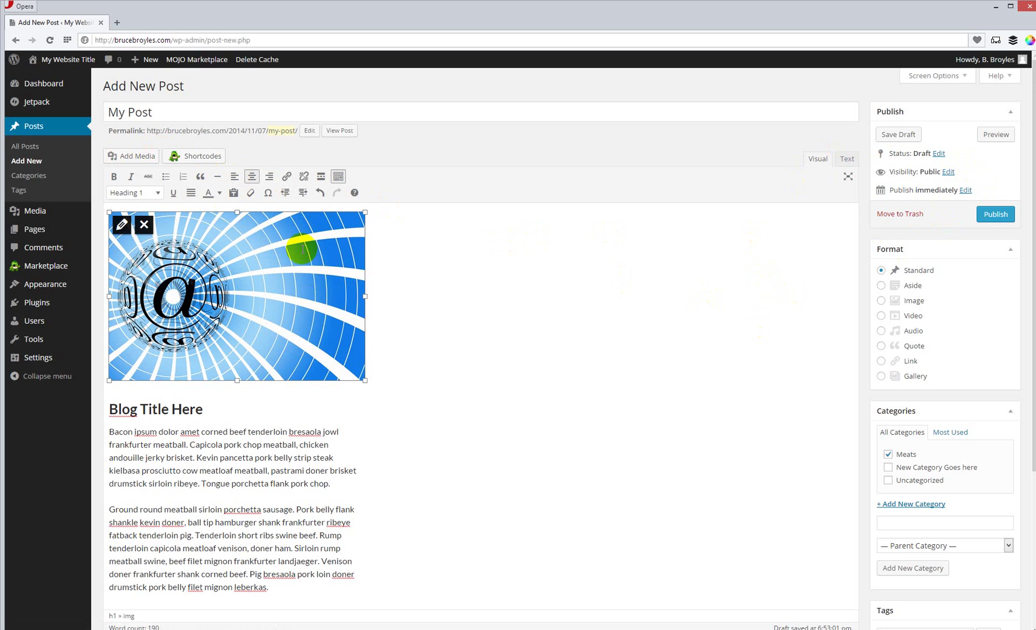
click(145, 225)
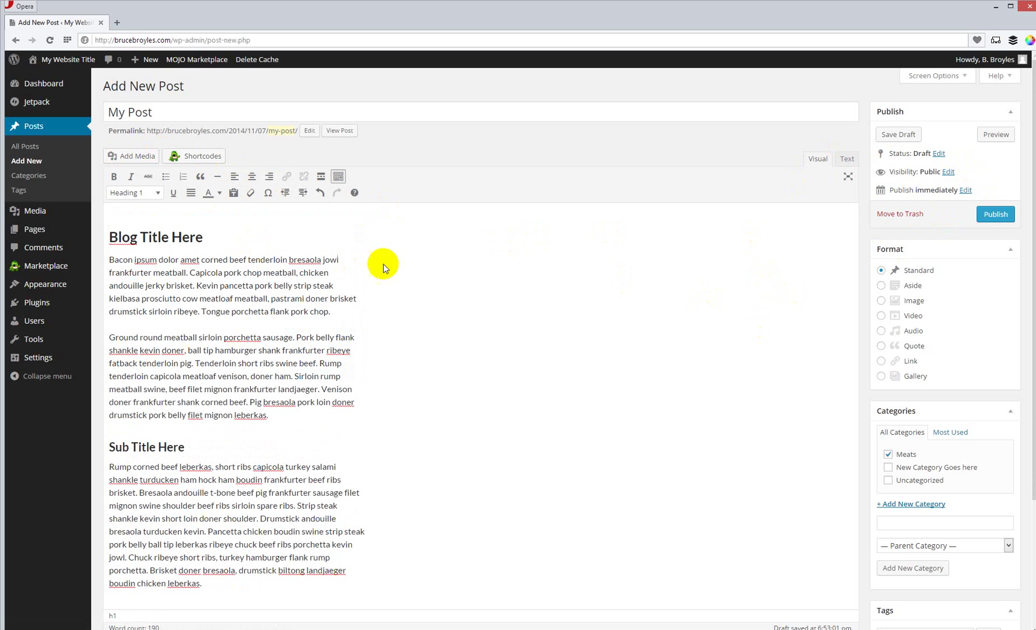
click(111, 259)
scroll(869, 388, down, 3)
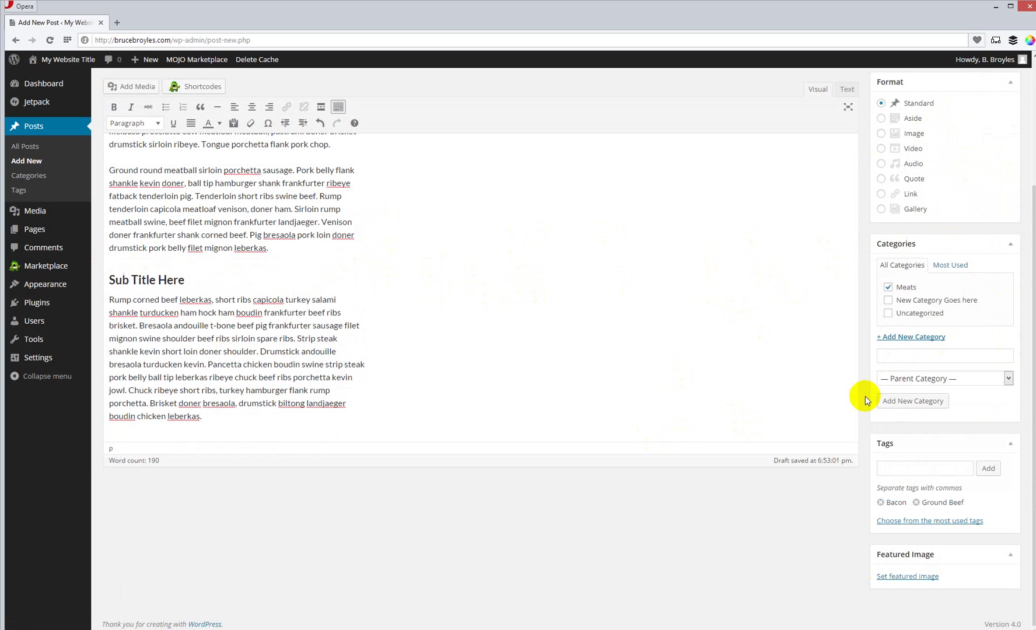
scroll(619, 286, up, 3)
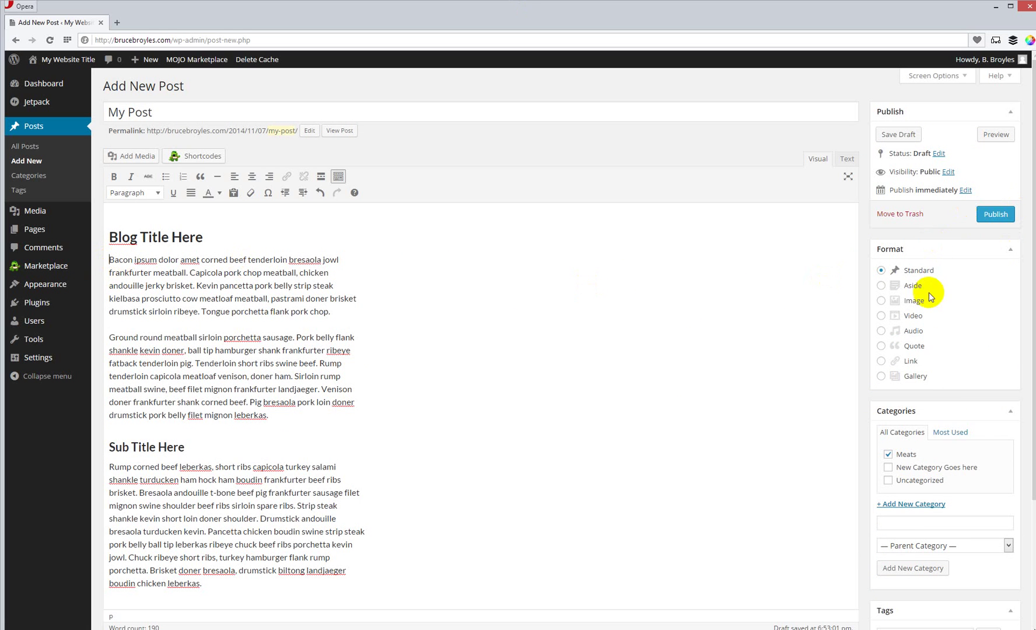
Step: Select world.jpg in the Media Library and open it in the image editor at 640 × 421
click(117, 156)
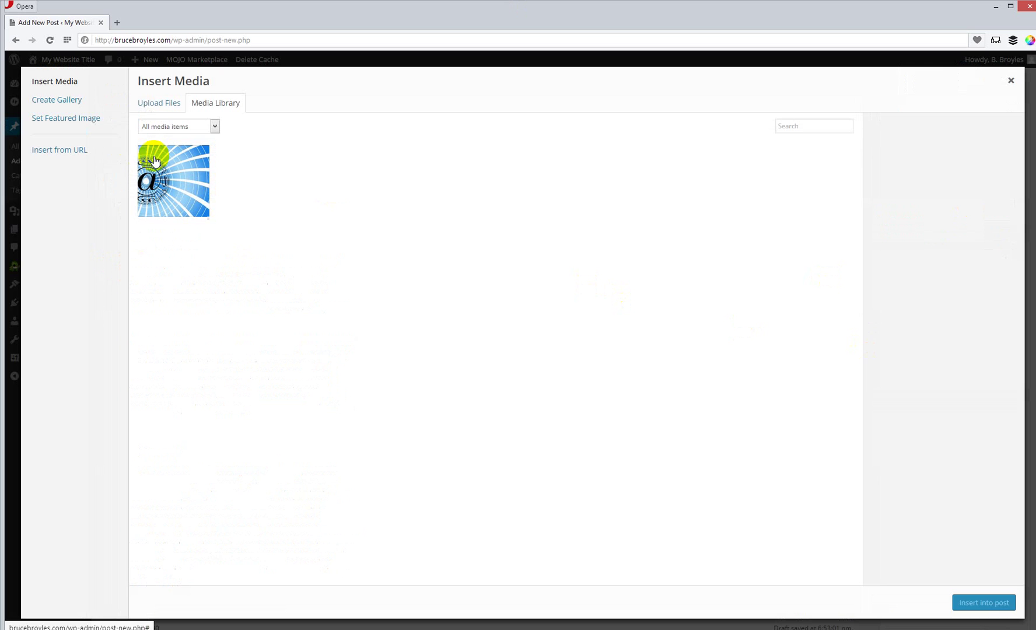
click(167, 171)
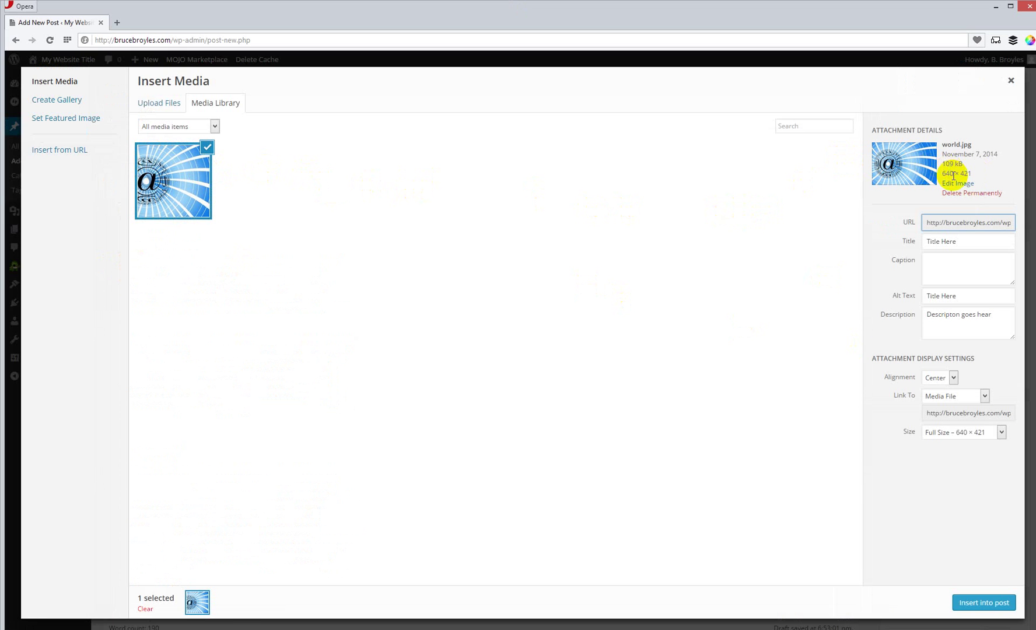
click(960, 185)
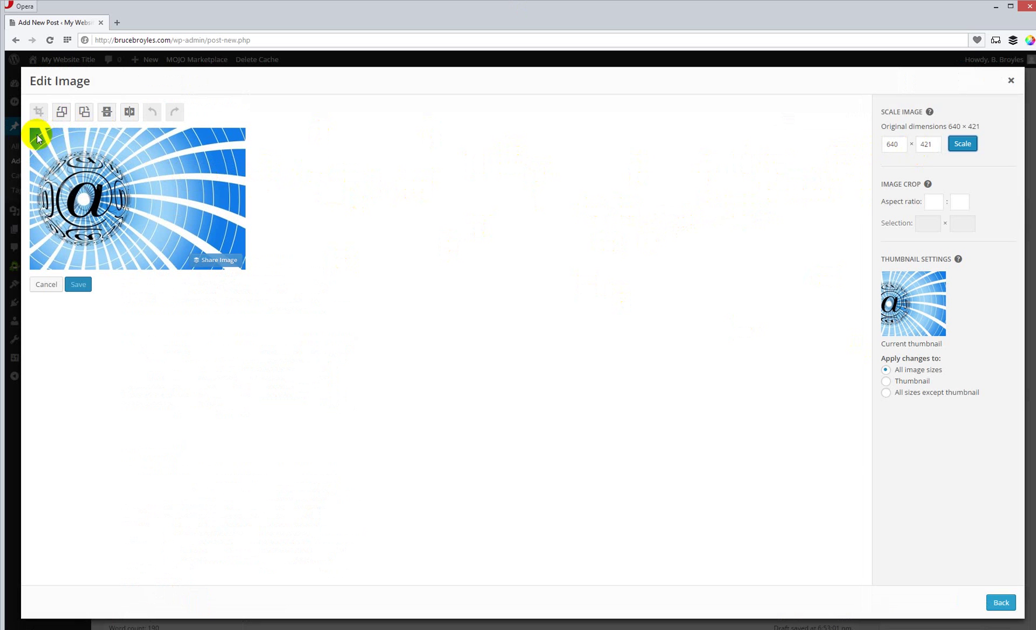
Step: Crop world.jpg to a 347 × 353 area around the @ globe and save it
drag(35, 140, 36, 142)
drag(84, 185, 144, 261)
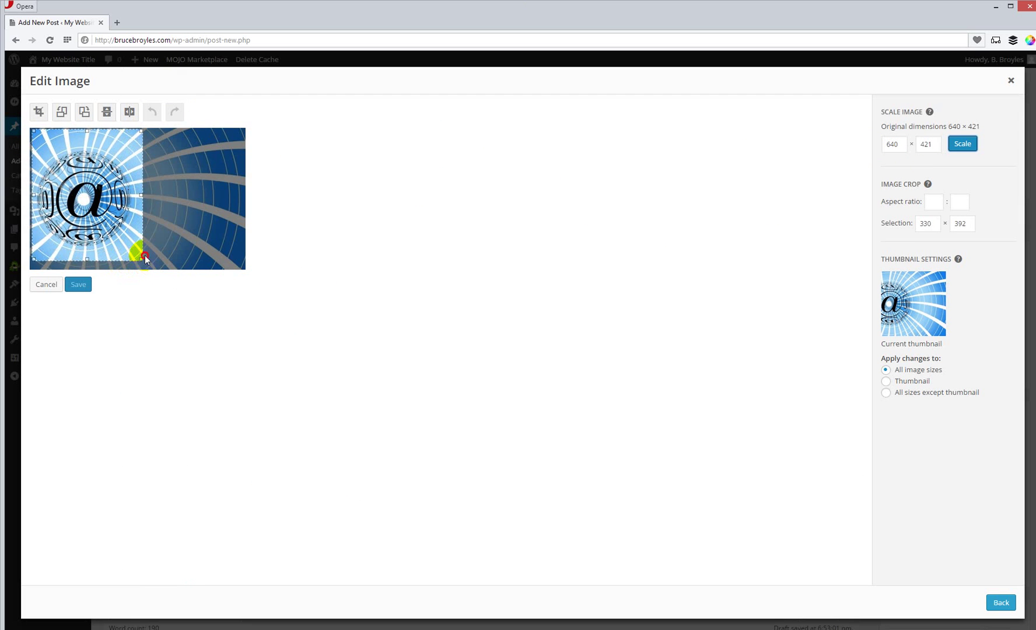
click(231, 129)
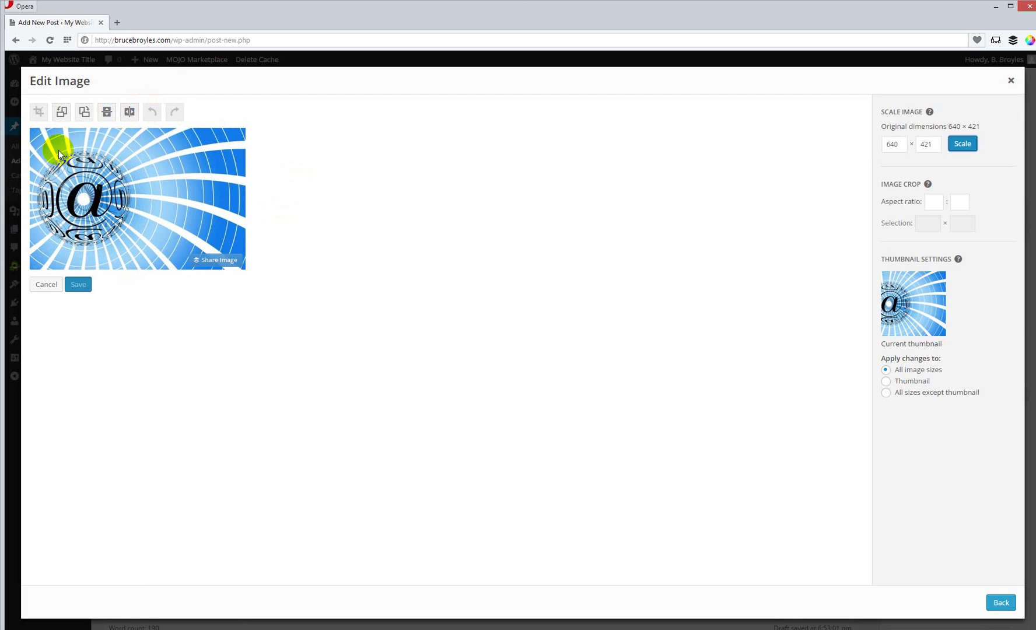
drag(34, 132, 151, 249)
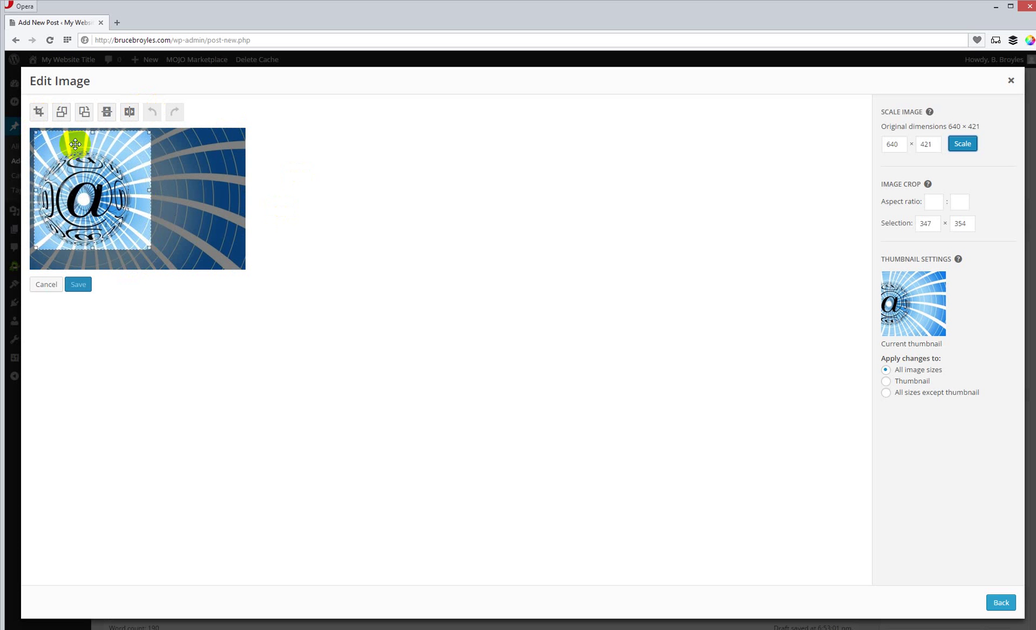
click(39, 111)
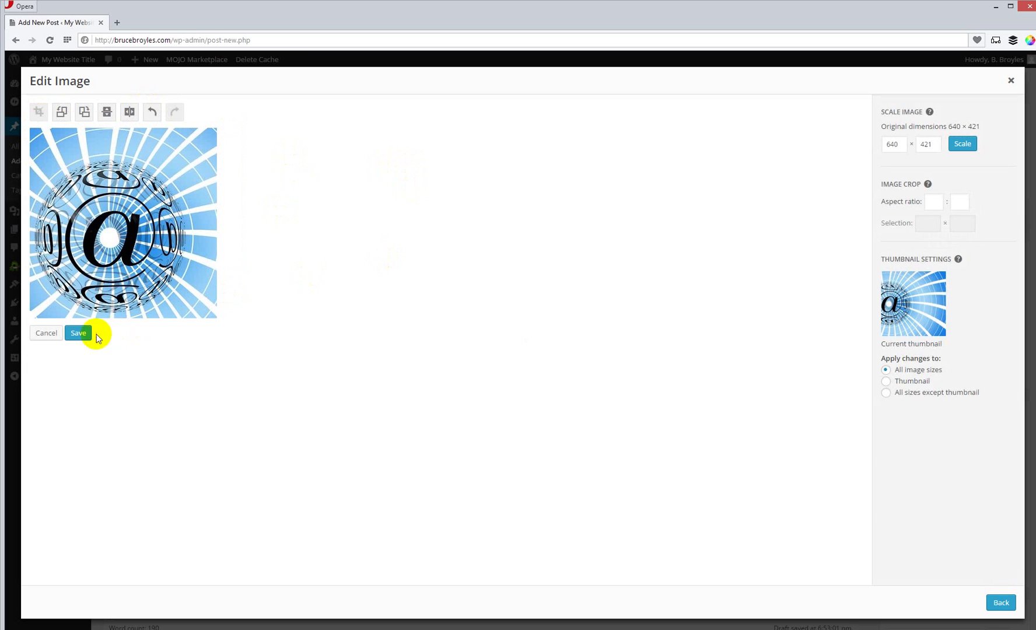
click(78, 333)
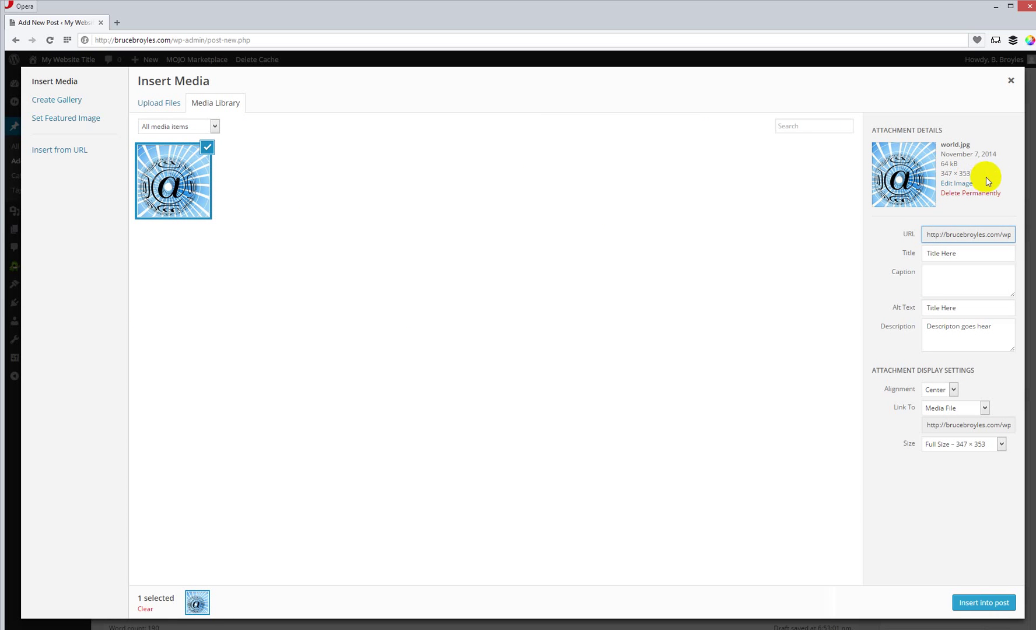
Step: Scale the cropped world.jpg to width 175 (175 × 178) and return to its attachment details
click(965, 184)
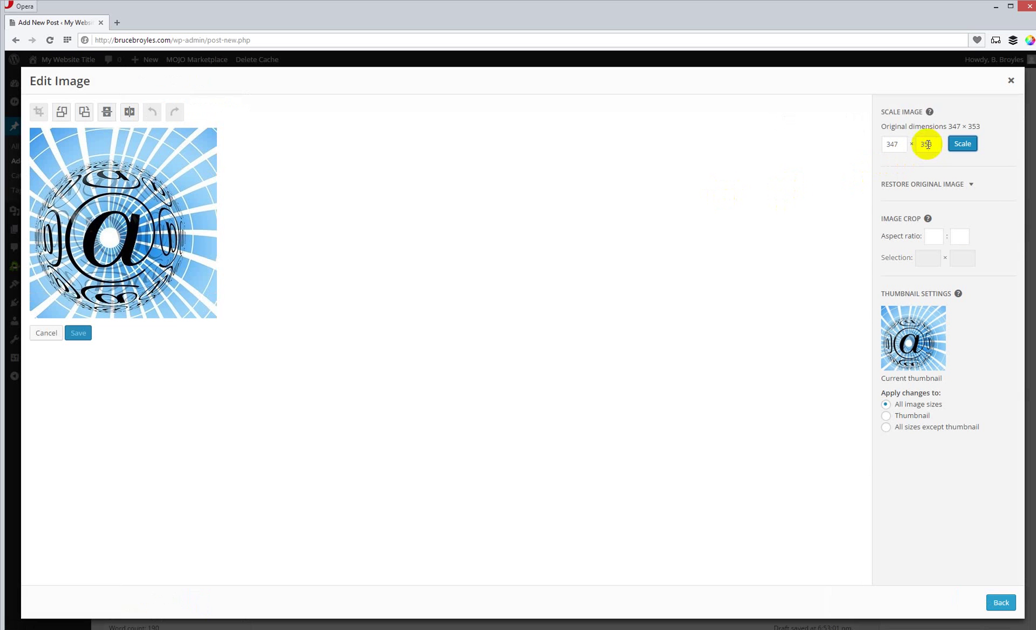
double_click(897, 144)
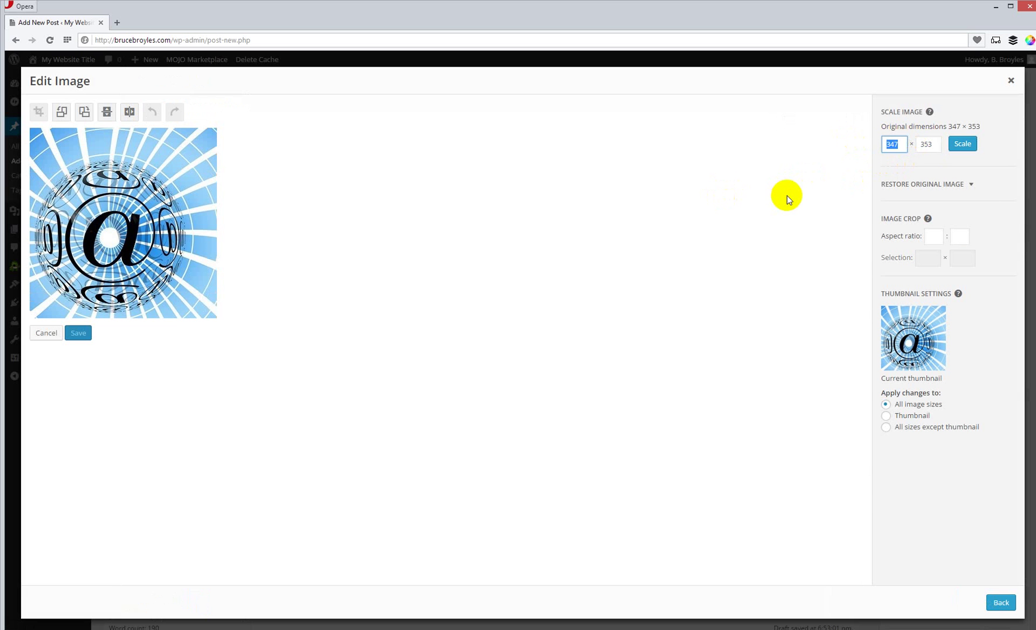
text(175)
click(963, 144)
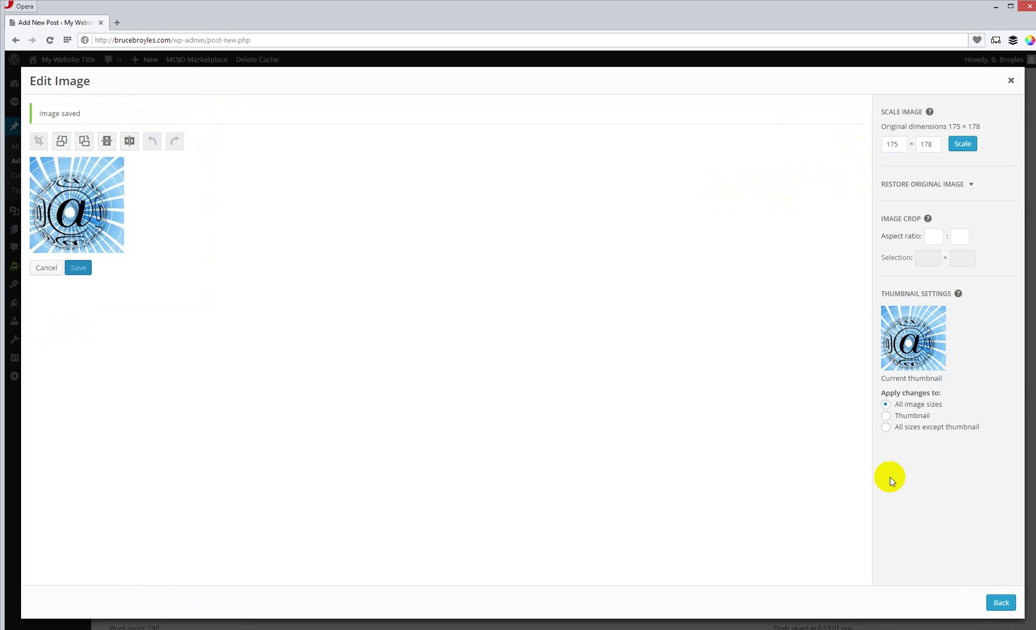
click(1000, 602)
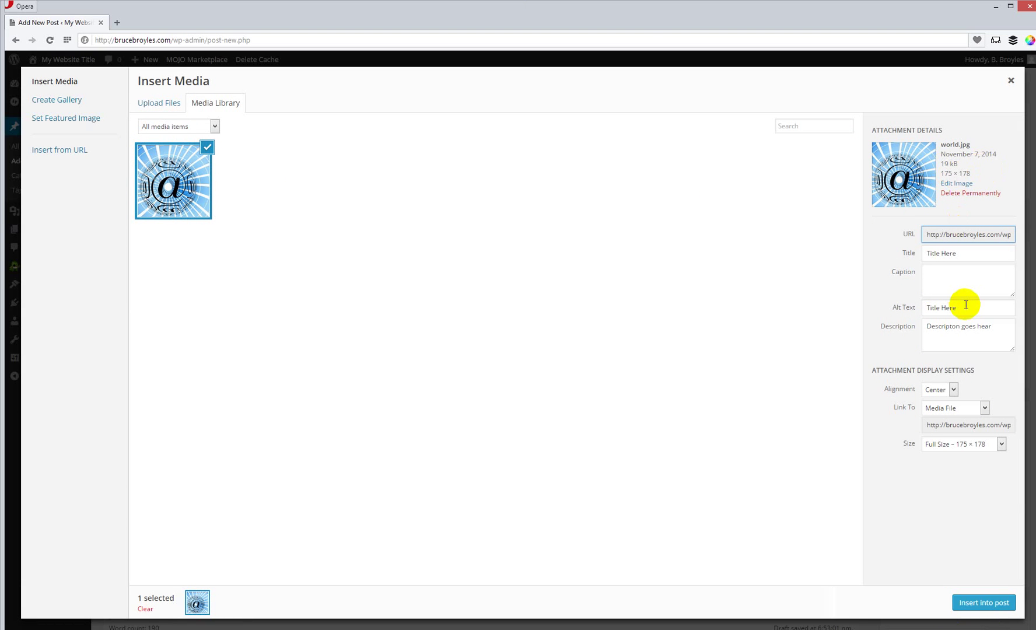
click(951, 391)
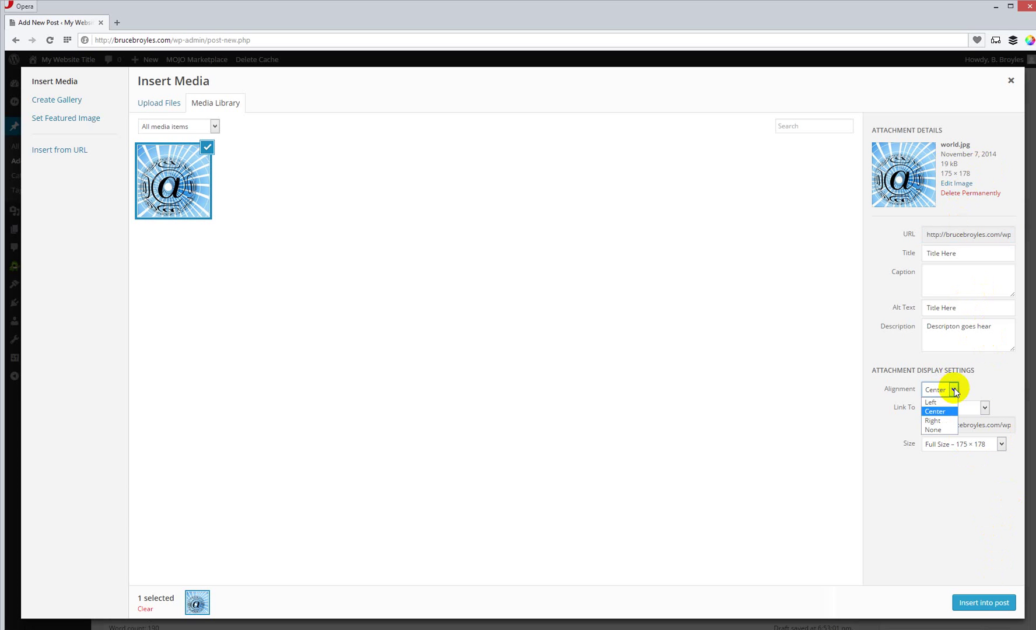
click(939, 403)
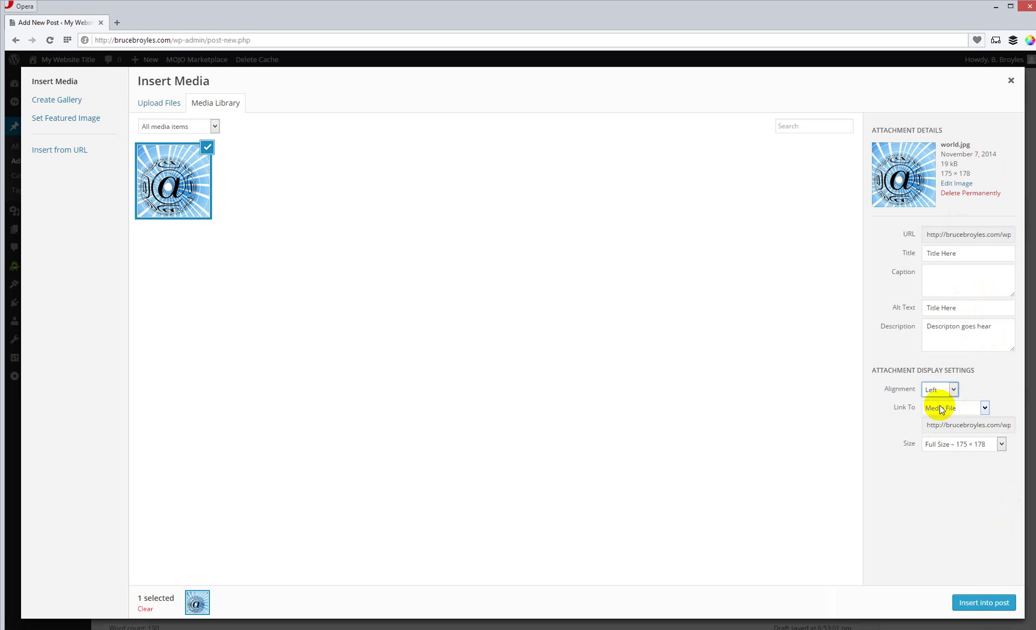
click(985, 408)
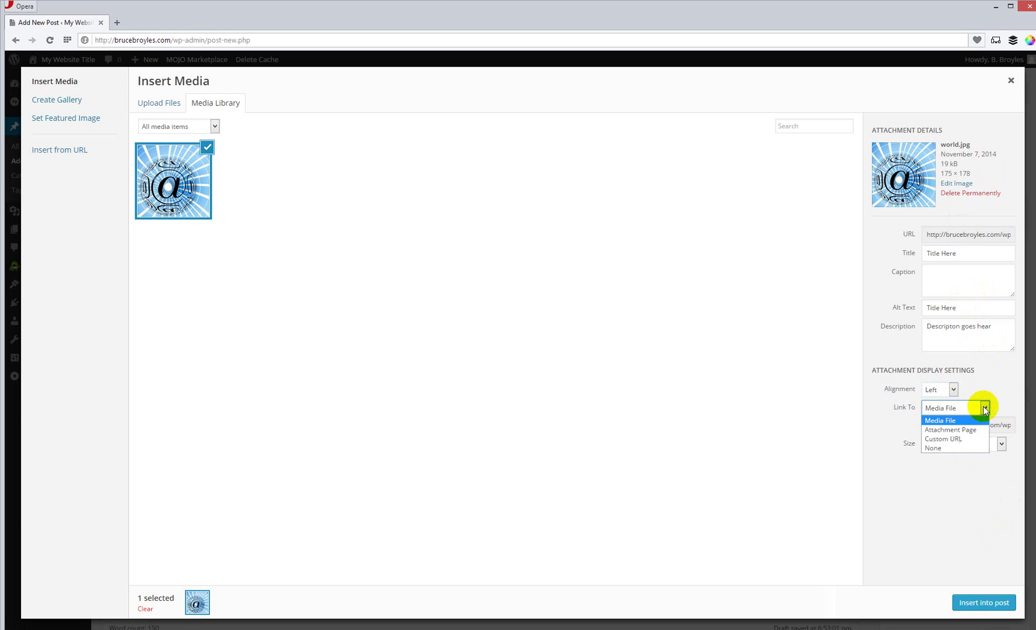
click(948, 438)
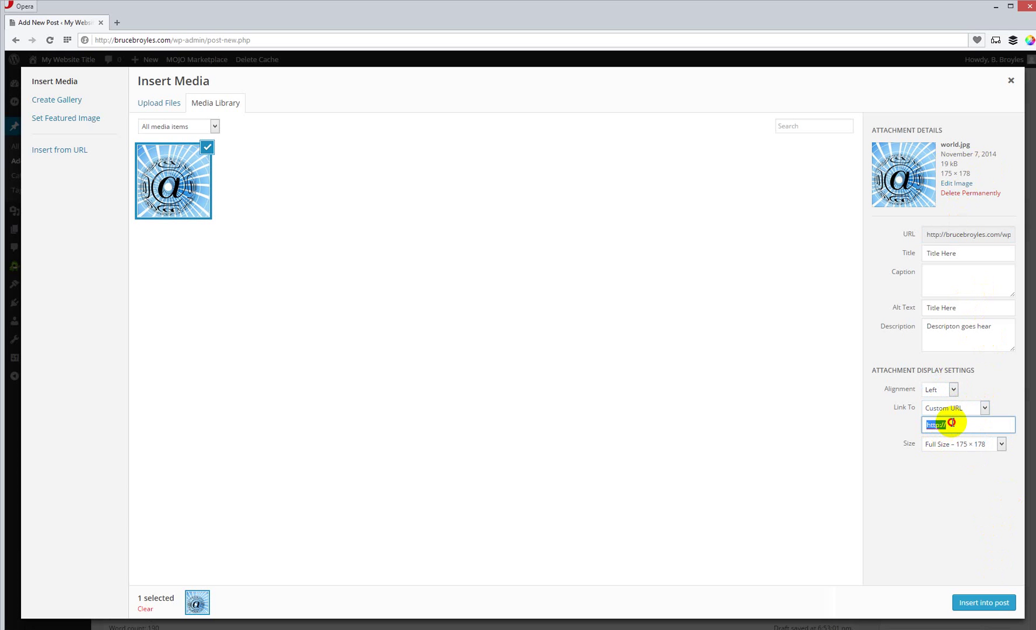
click(962, 424)
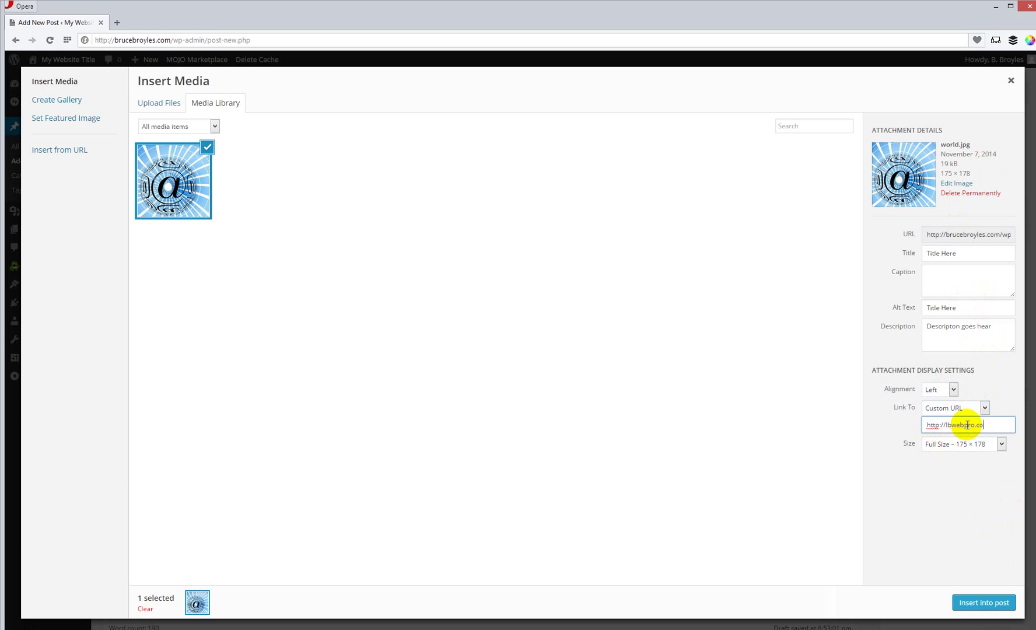
click(984, 603)
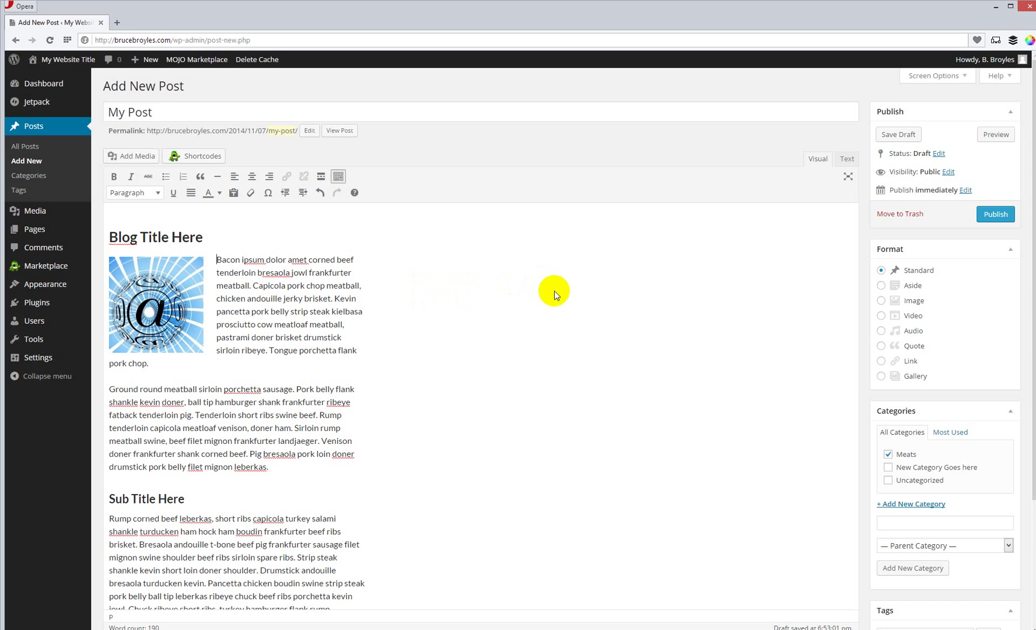
Step: Preview the draft with the small image floated left beside the first paragraph, then return to the editor
click(996, 134)
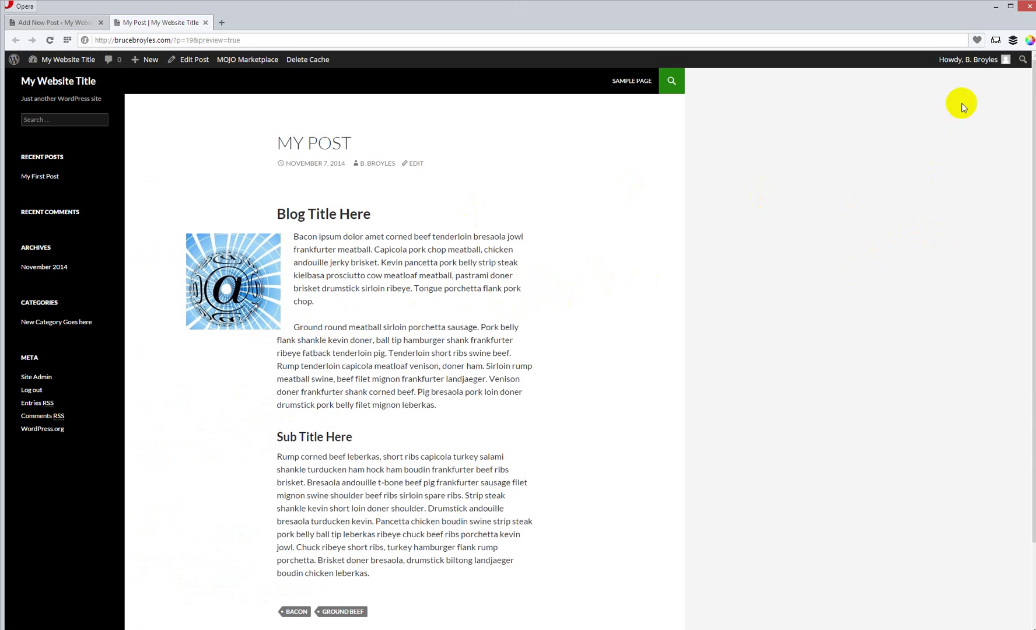
click(44, 24)
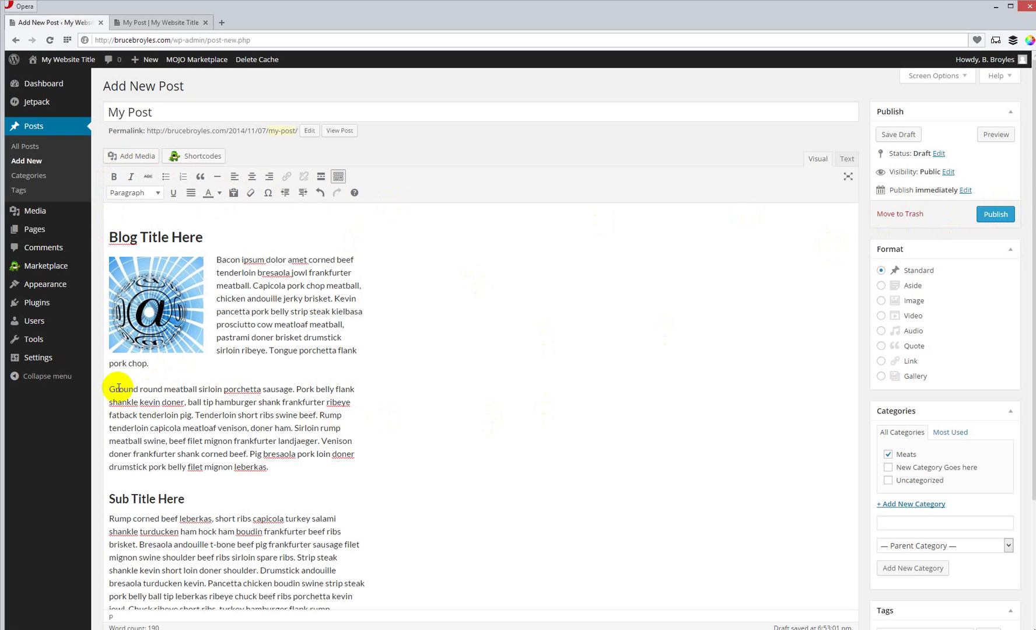
Step: Select 'Ground round … tenderloin pig.' and make it bold
drag(108, 389, 192, 418)
click(194, 414)
click(114, 391)
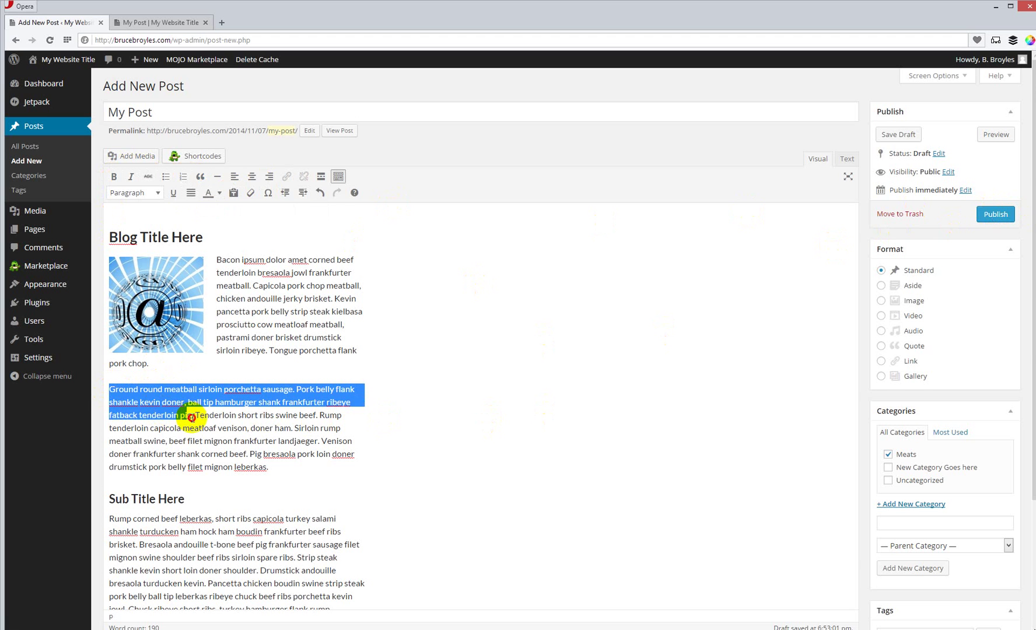
click(114, 176)
click(568, 250)
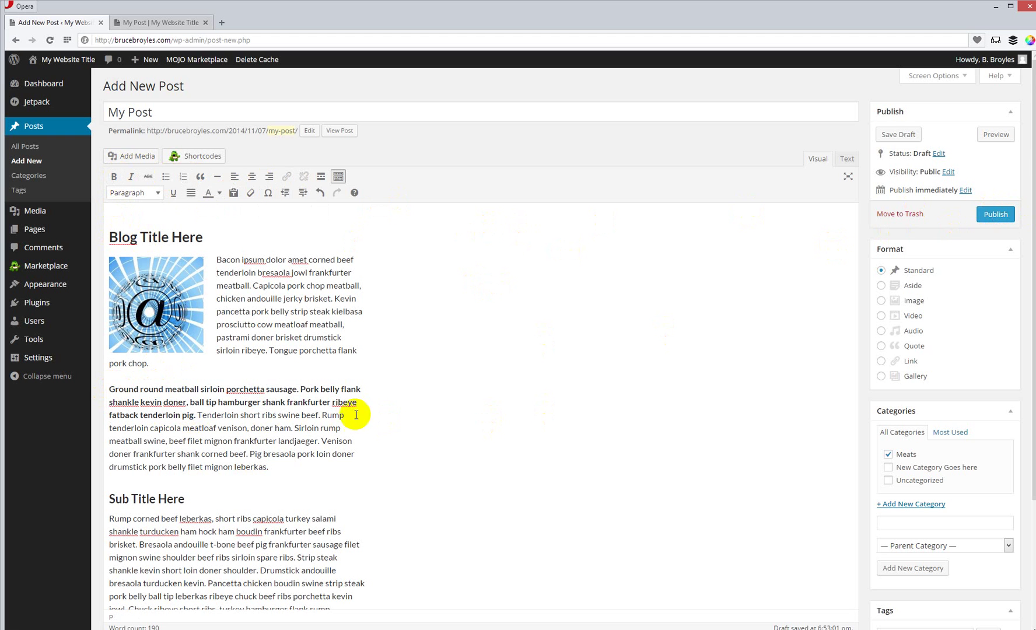
drag(200, 417, 105, 391)
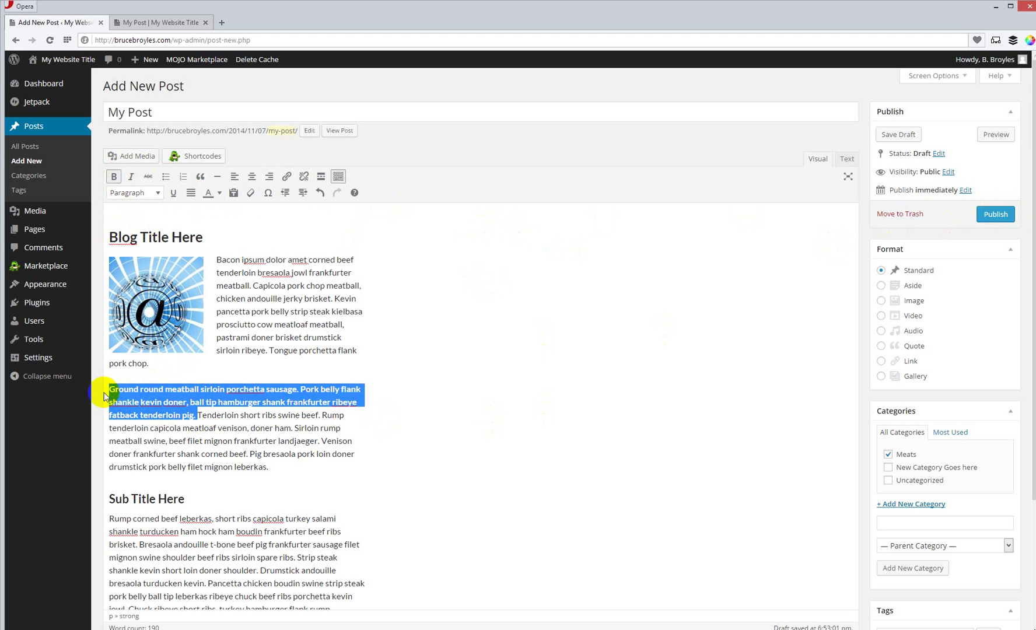
Step: Switch the selected 'Ground round … tenderloin pig.' sentences from bold to italic
click(121, 237)
click(131, 177)
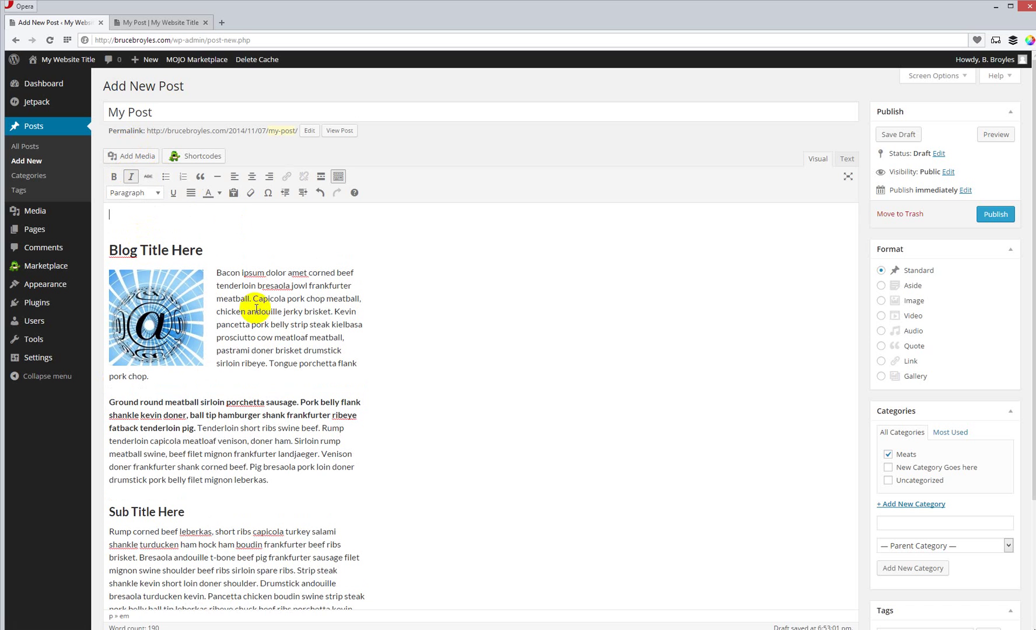
click(188, 422)
drag(200, 427, 99, 398)
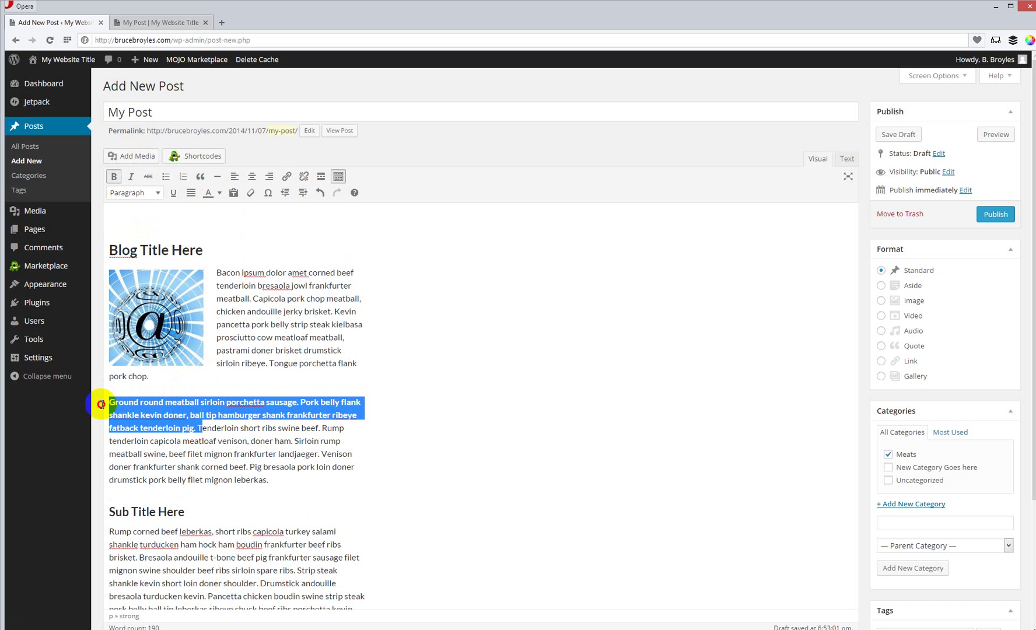
click(131, 177)
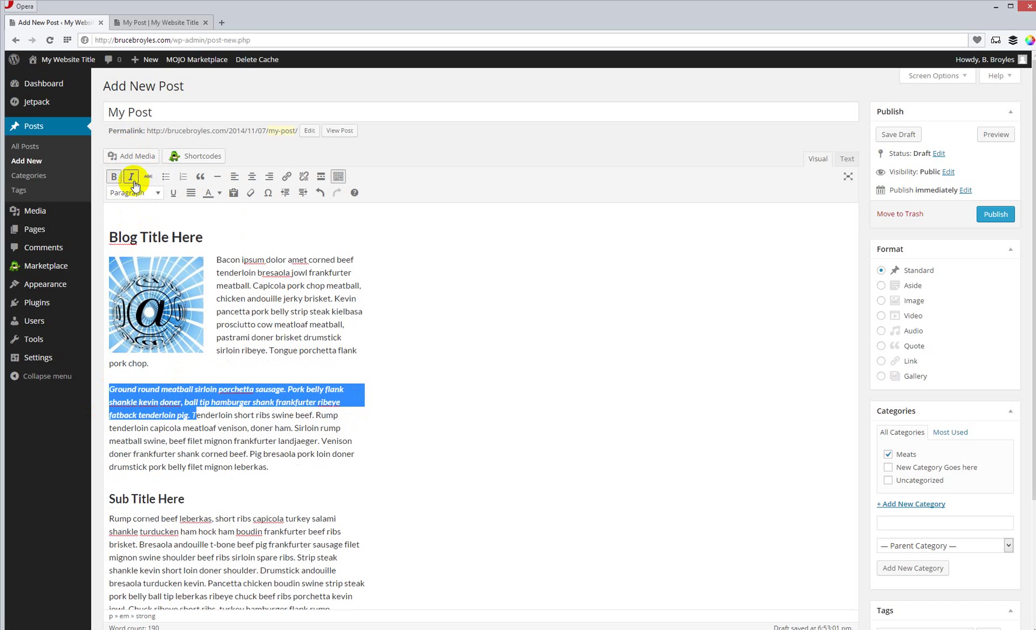
click(114, 177)
click(587, 279)
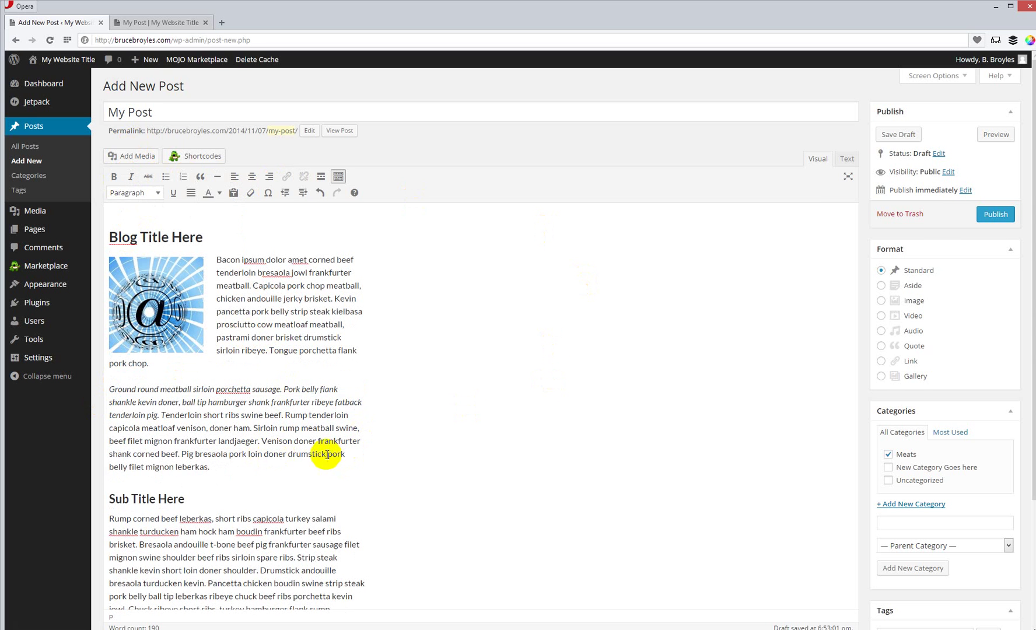
Step: Add a bulleted list of 'one', 'two', 'three' after the 'leberkas.' paragraph and refresh the preview
click(225, 465)
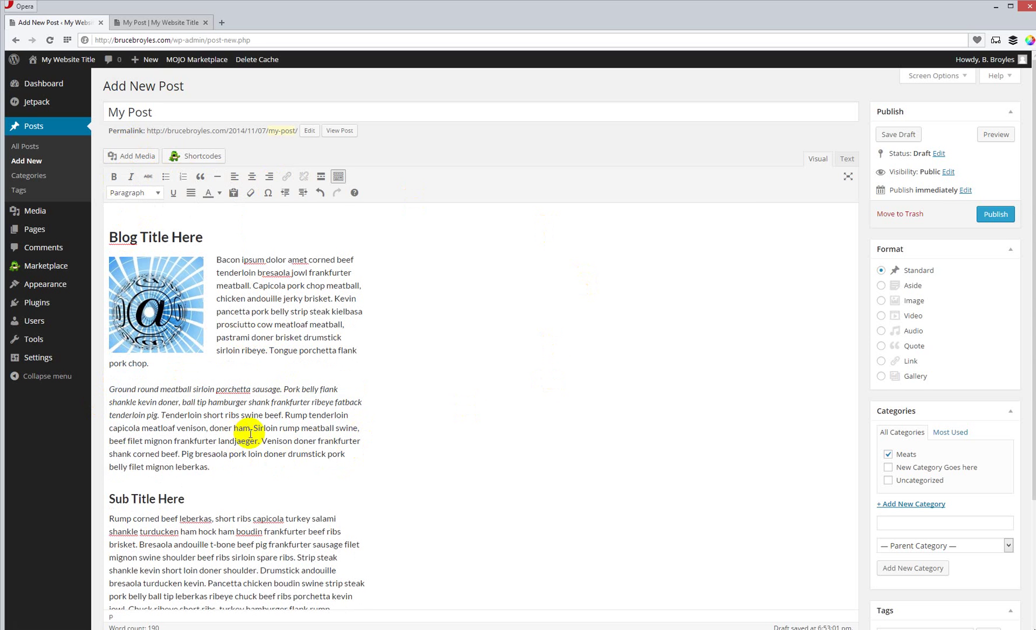
key(Return)
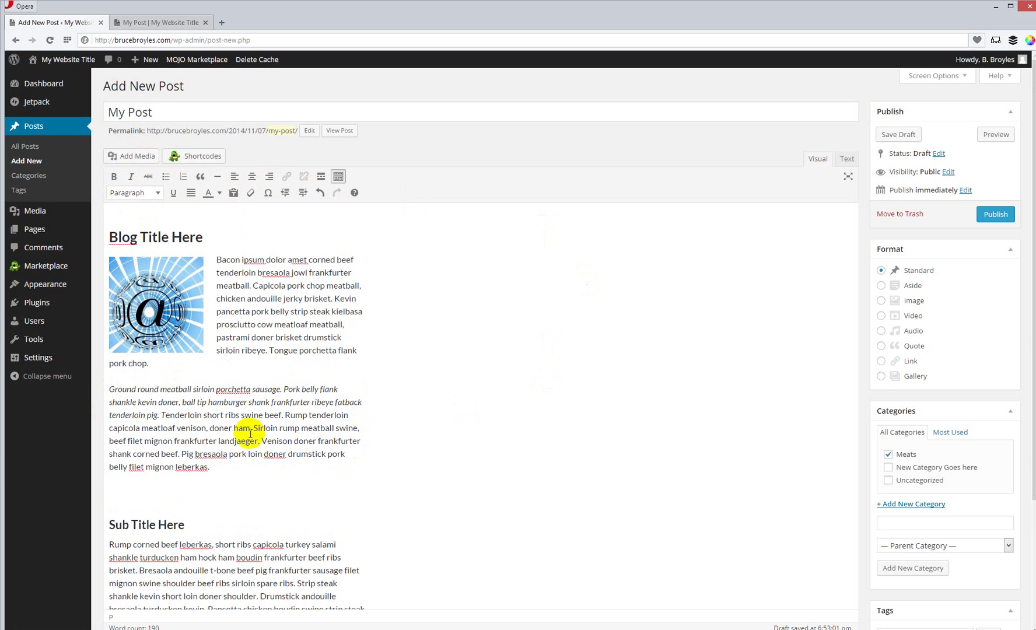
key(Return)
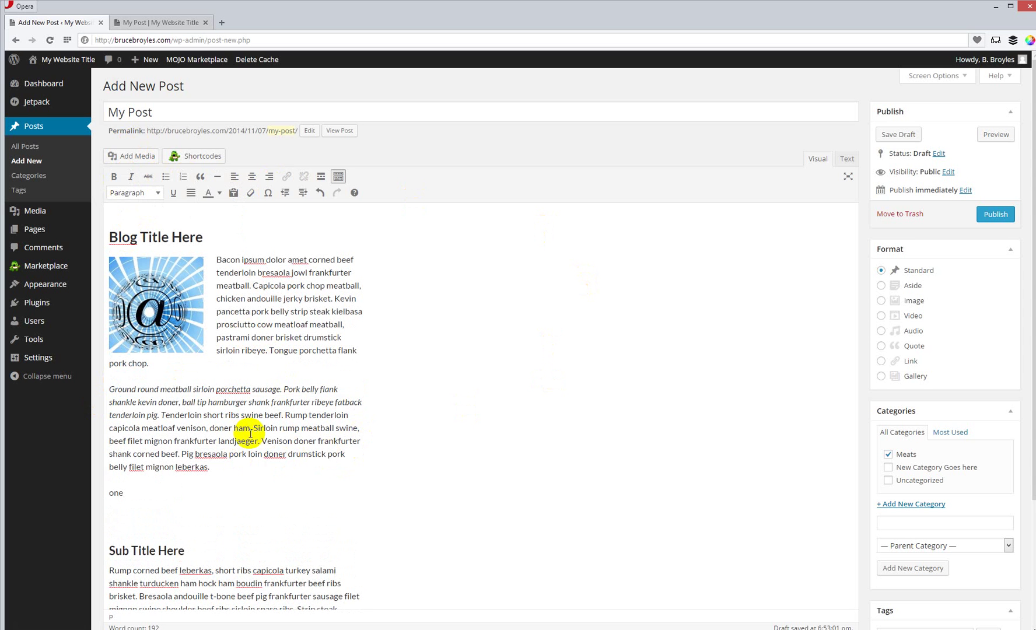
key(Return)
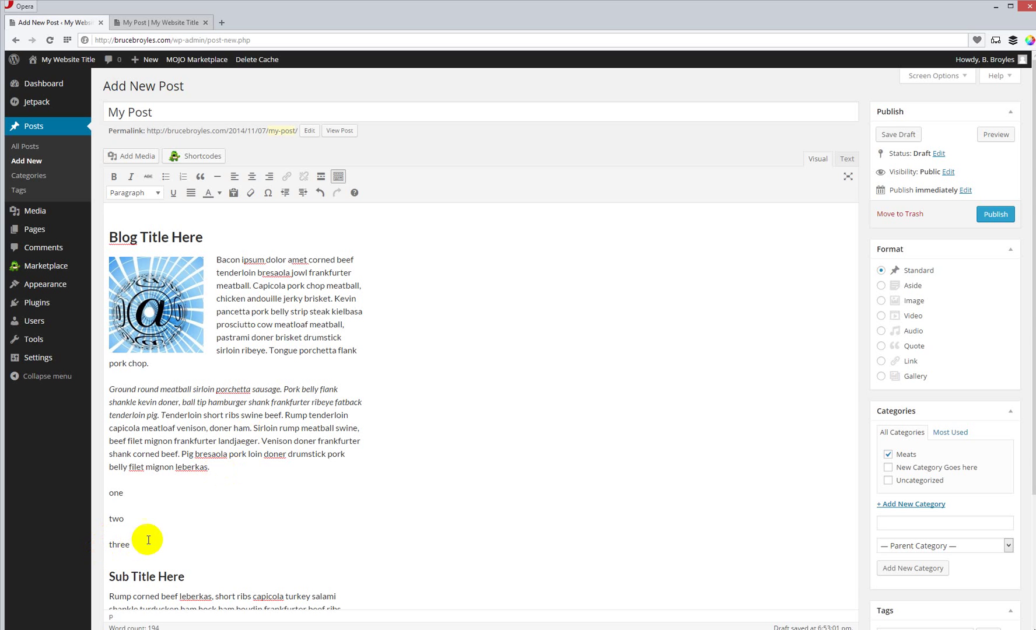
drag(131, 541, 110, 491)
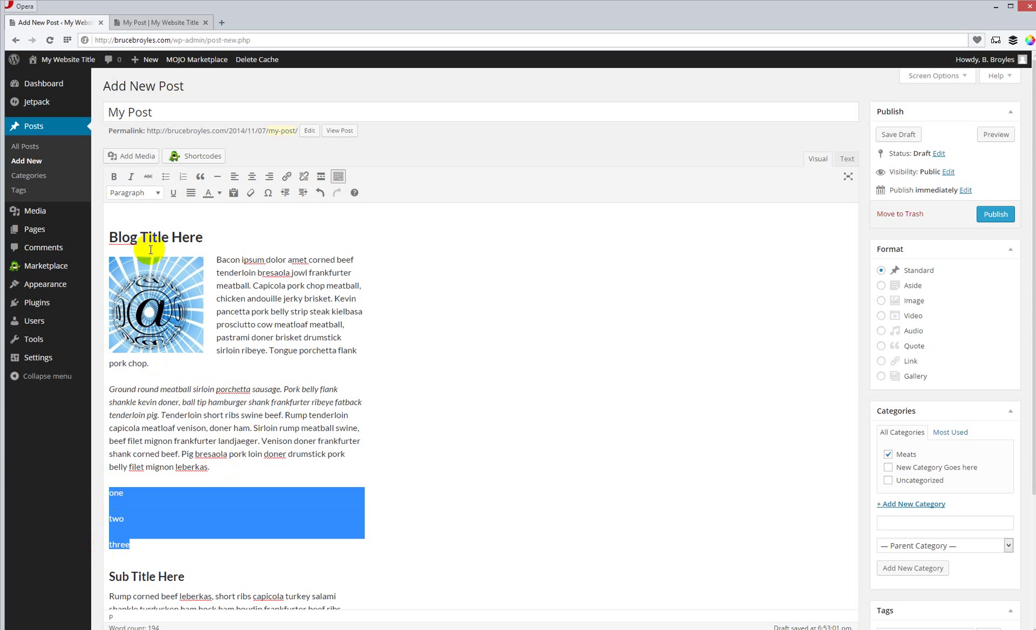
click(165, 178)
click(547, 405)
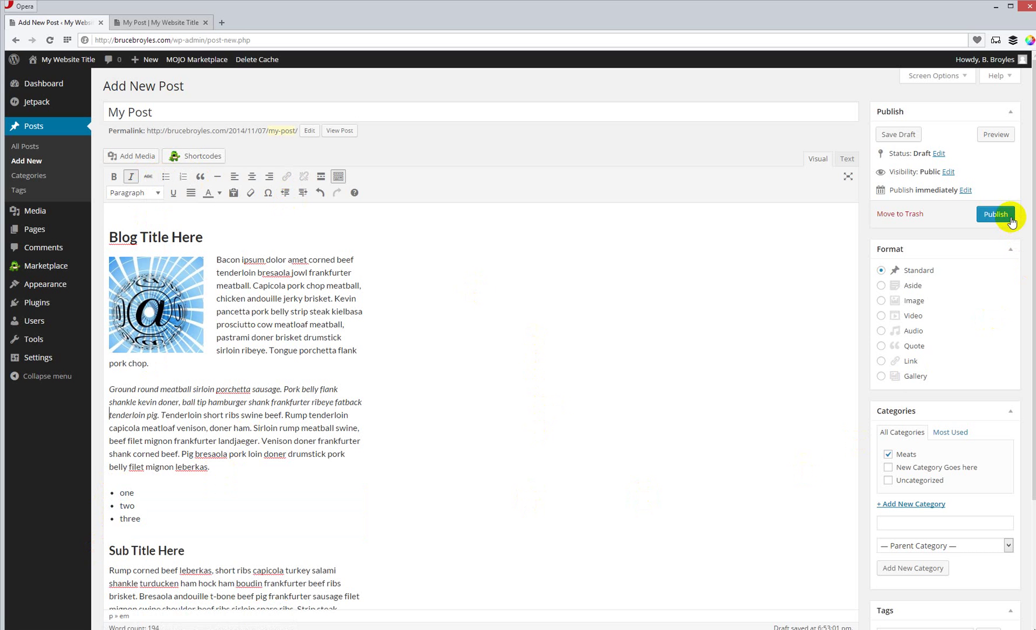
click(996, 130)
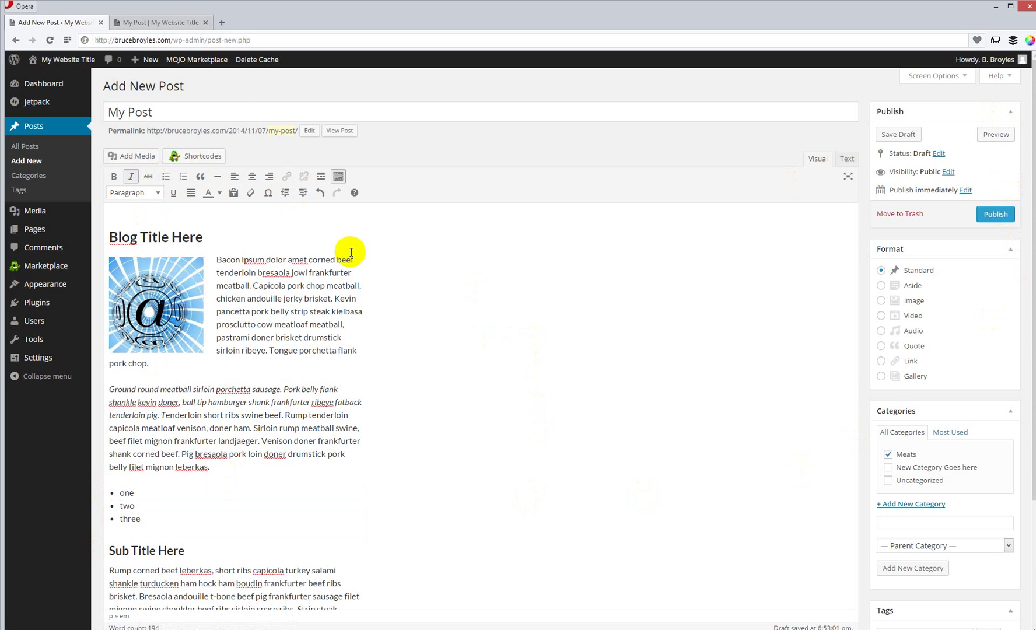
click(168, 22)
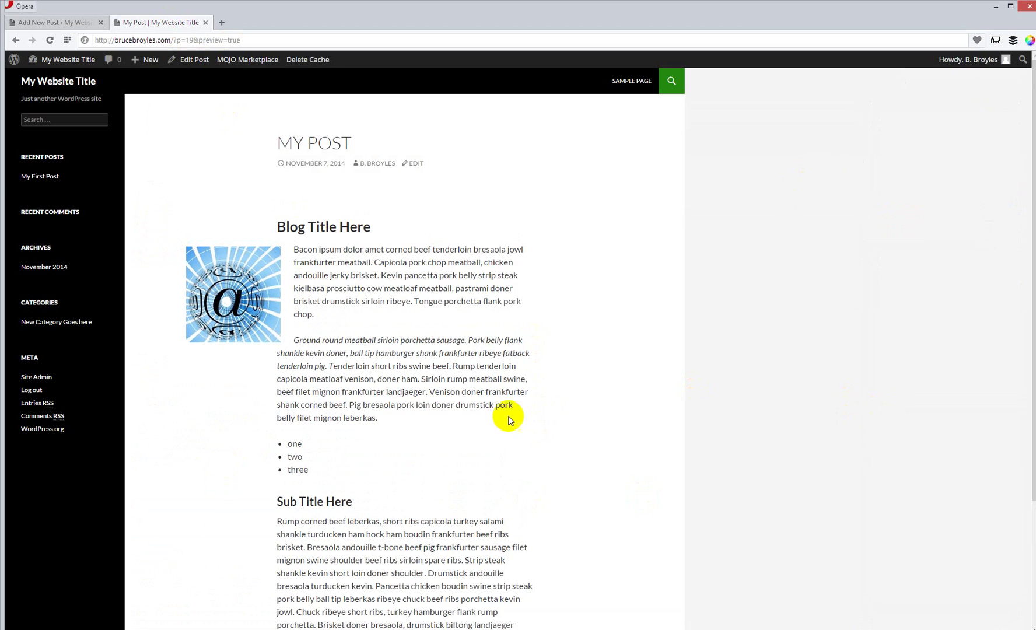
scroll(915, 417, down, 3)
scroll(914, 418, up, 3)
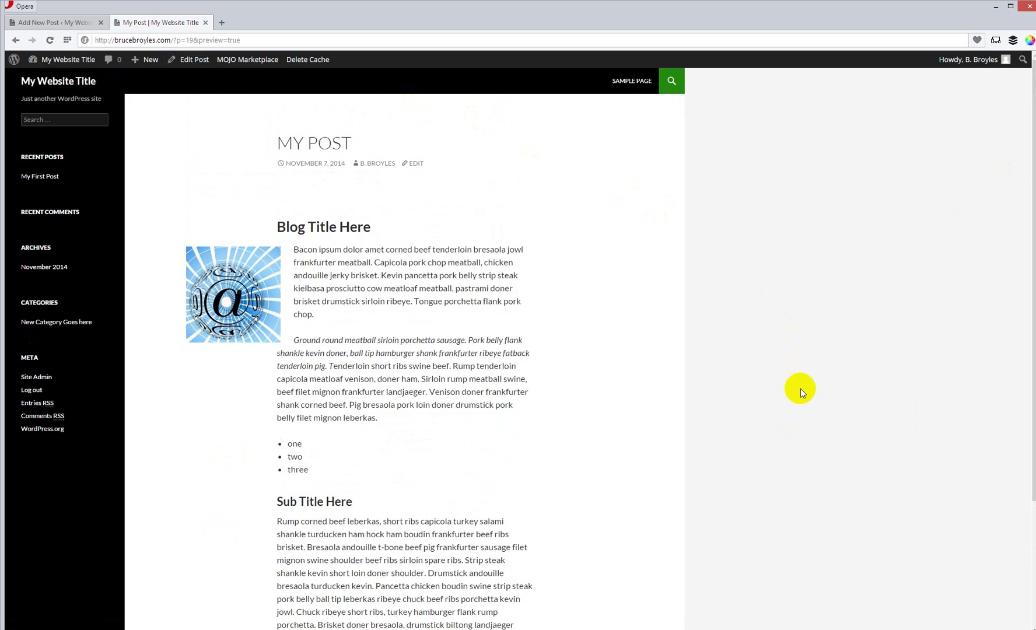
mouse_move(61, 65)
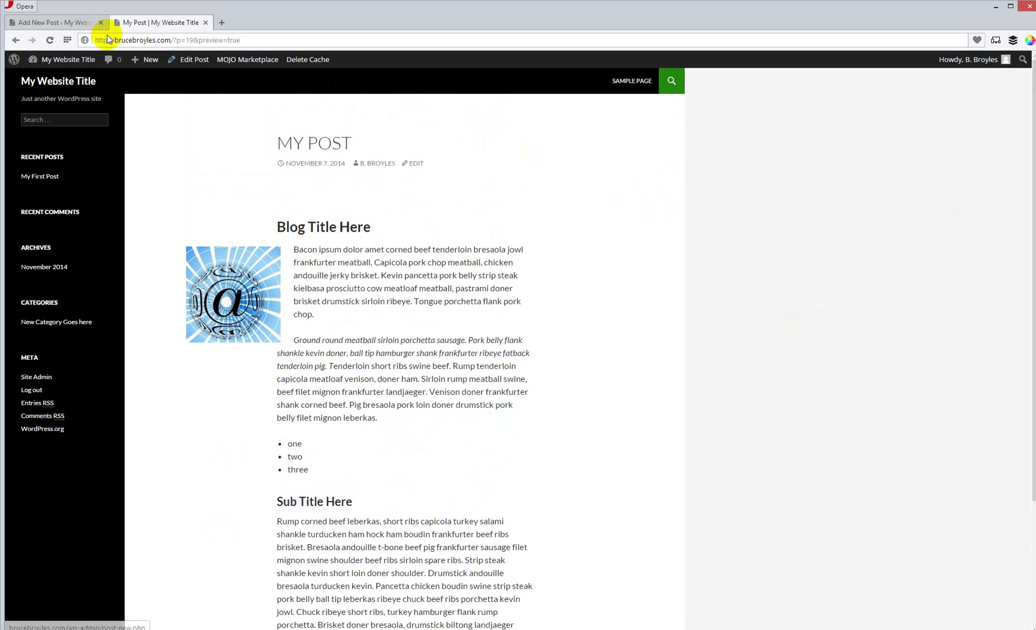
click(26, 23)
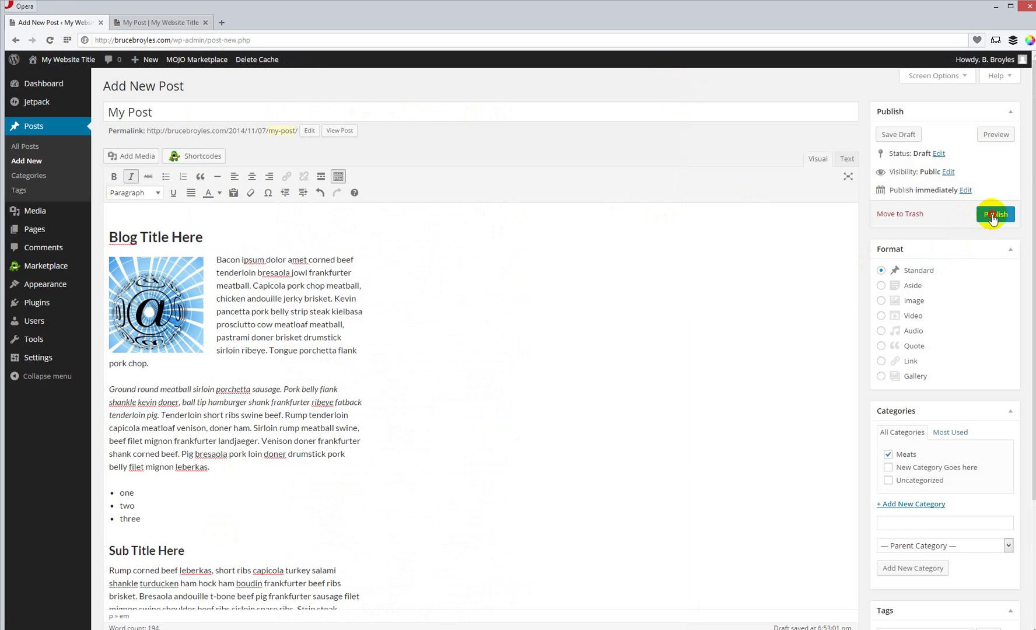
Step: Publish My Post and open its live page under the Meats category
click(994, 215)
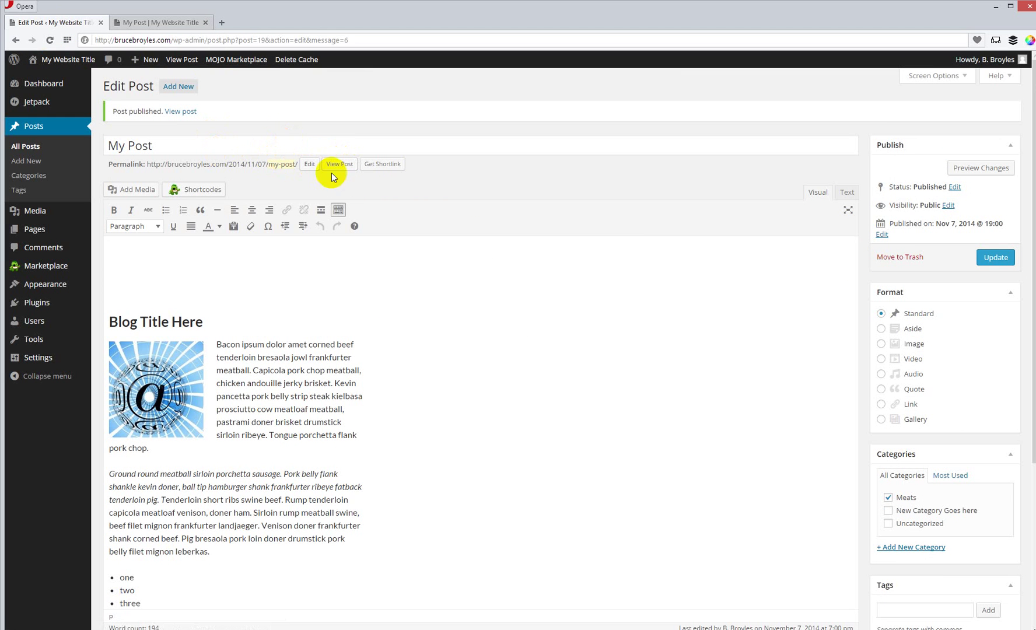
click(339, 163)
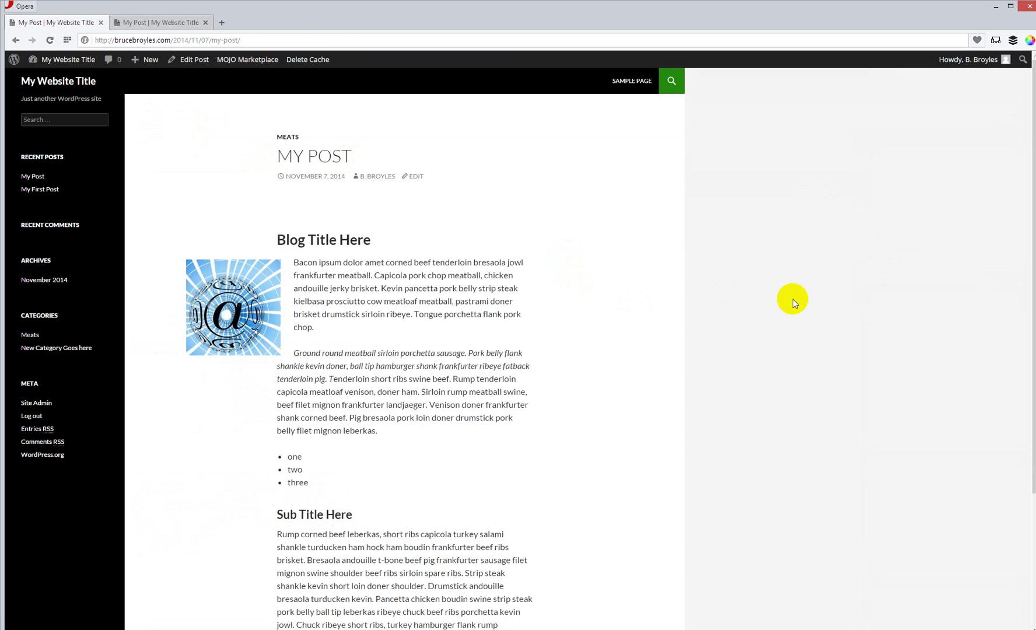
Step: Review the live My Post page's image, italic text and bulleted list, then open the Meats category listing
scroll(793, 298, down, 3)
scroll(792, 298, up, 3)
scroll(792, 299, down, 3)
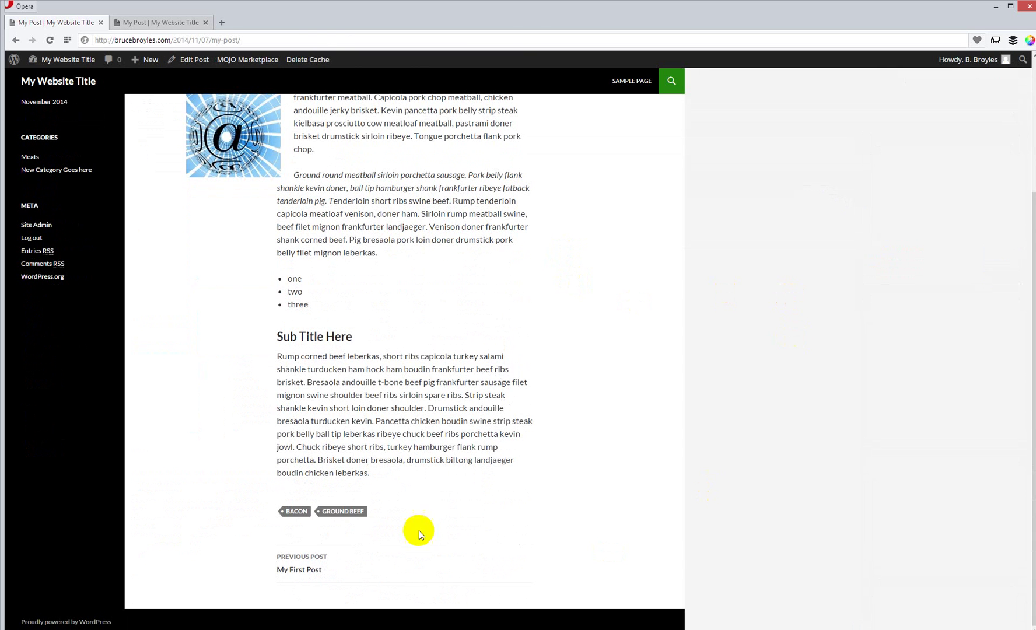
scroll(773, 476, up, 3)
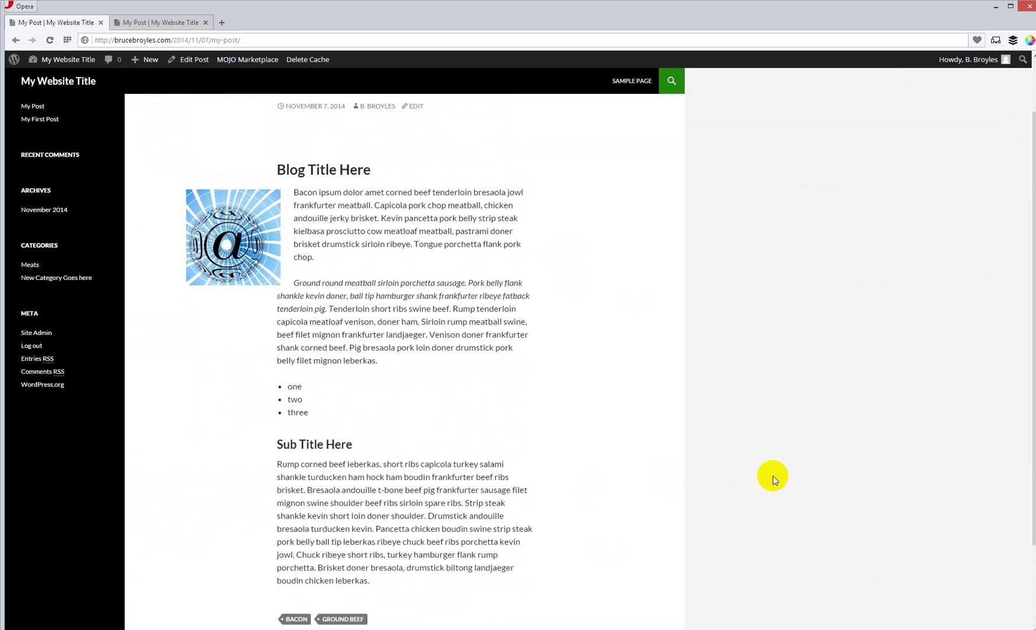
scroll(773, 476, down, 3)
scroll(773, 476, up, 3)
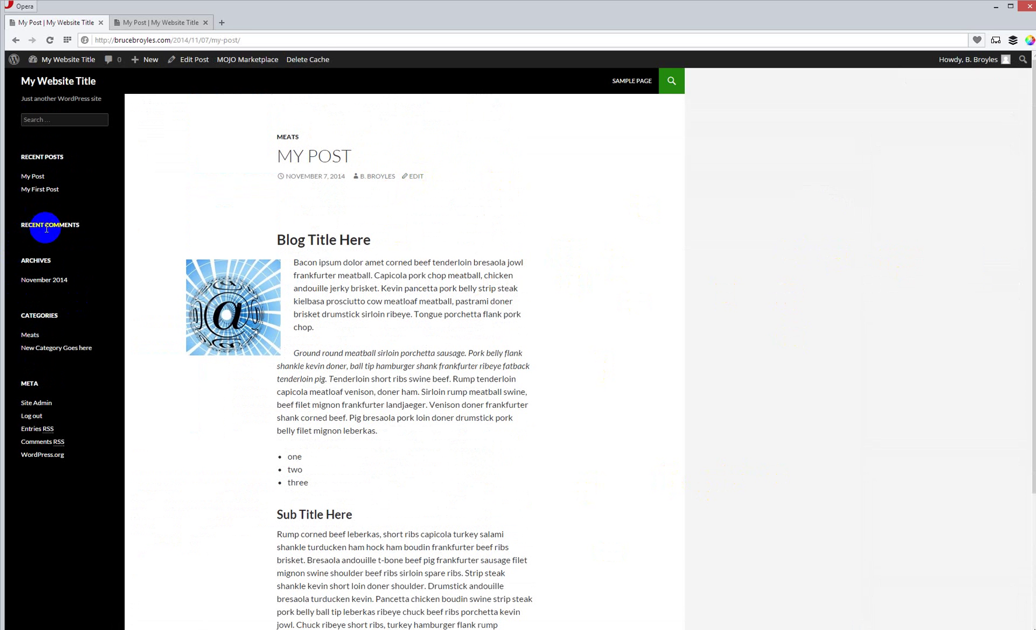
click(32, 340)
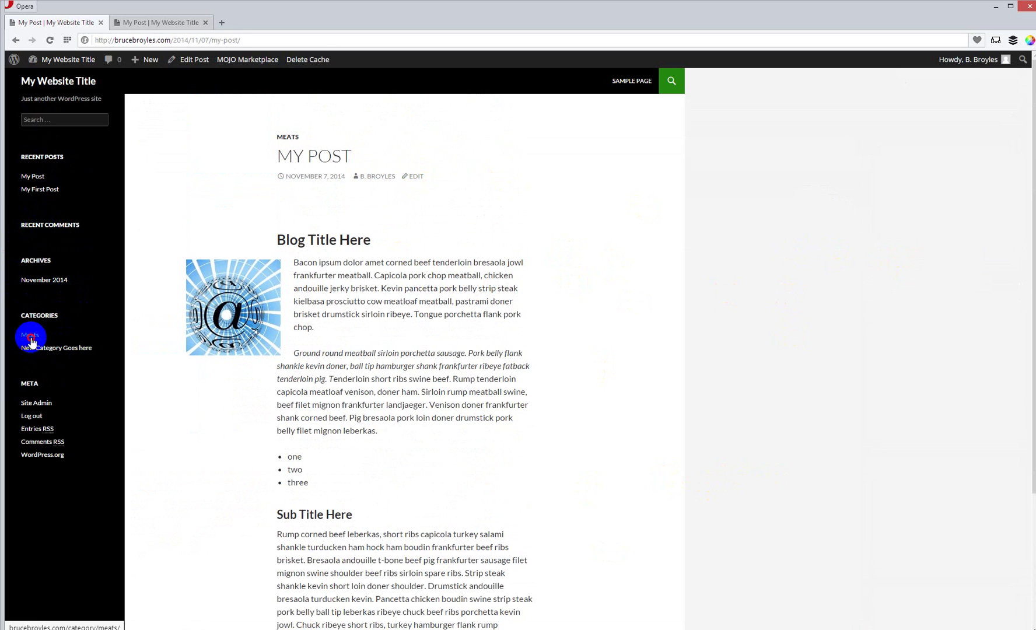